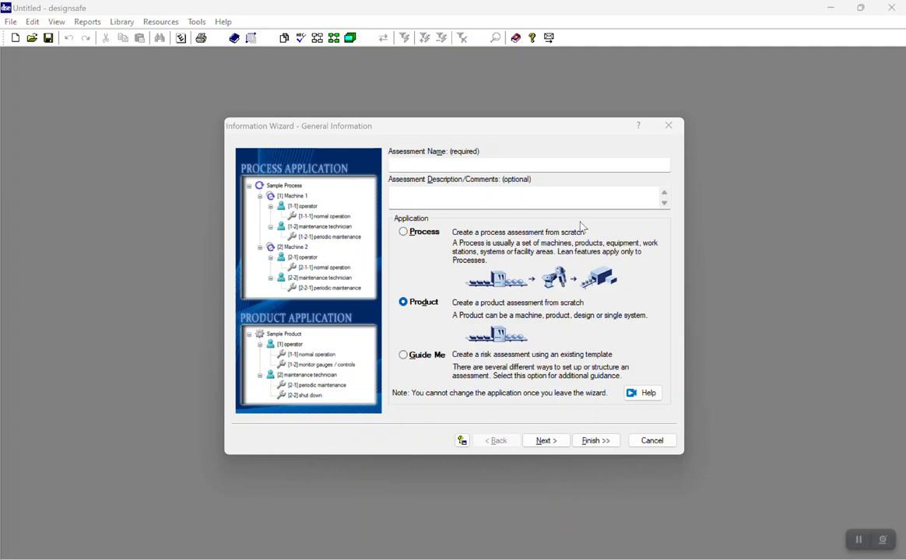
- Name the assessment "yogurt dispenser" and choose the Guide Me application so it is built from an existing template
{"action": "left_click", "coordinate": [488, 164]}
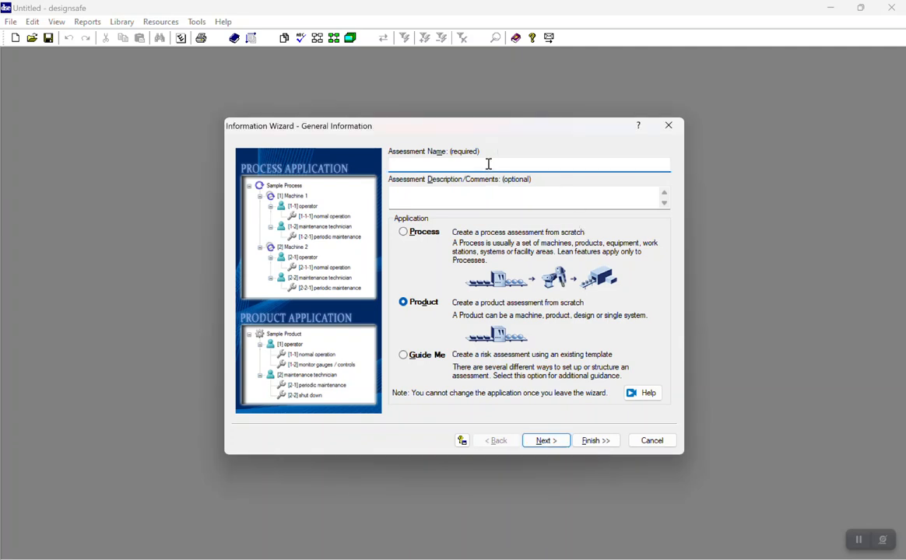
{"action": "type", "text": "yogurt dispense"}
{"action": "type", "text": "r"}
{"action": "left_click", "coordinate": [403, 357]}
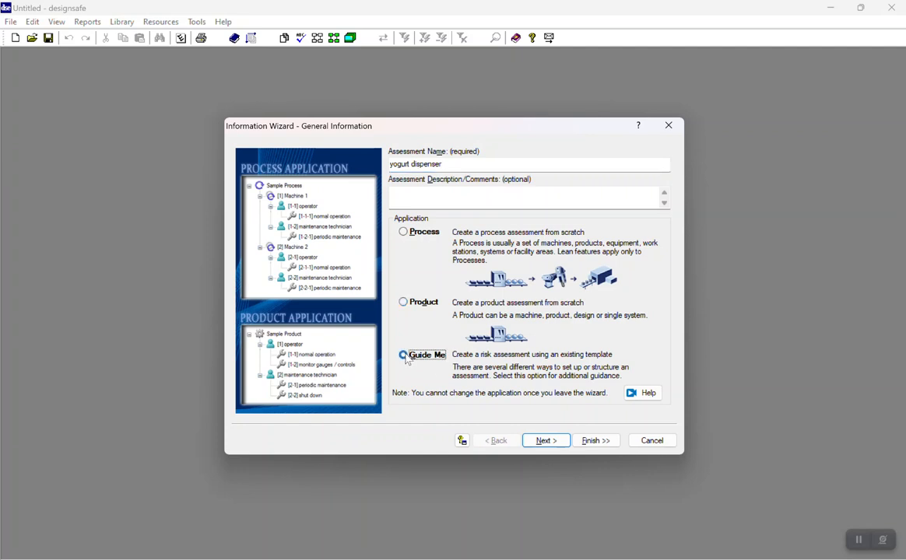
{"action": "left_click", "coordinate": [548, 443]}
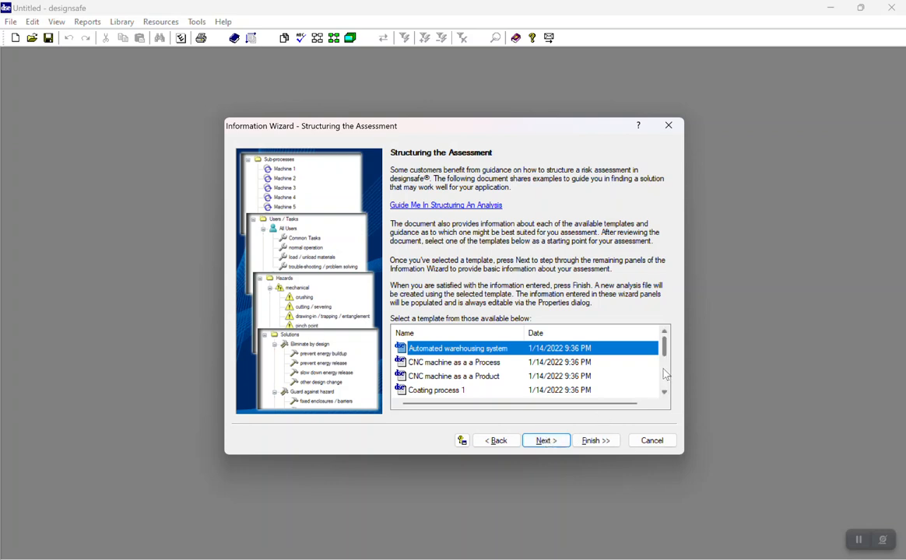
- Choose the "Individual machine or product" template for the assessment and continue to the supplemental information
{"action": "scroll", "coordinate": [665, 374], "scroll_direction": "down", "scroll_amount": 2}
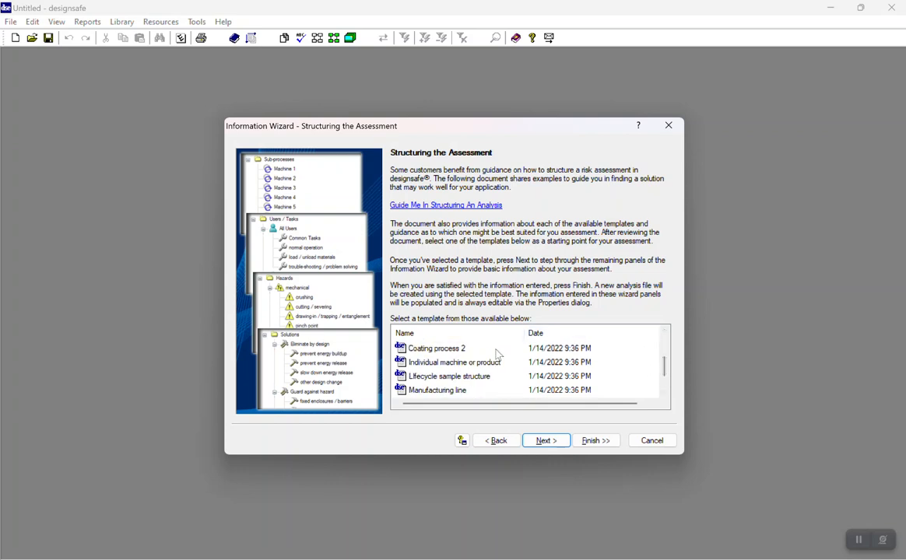
{"action": "left_click", "coordinate": [446, 363]}
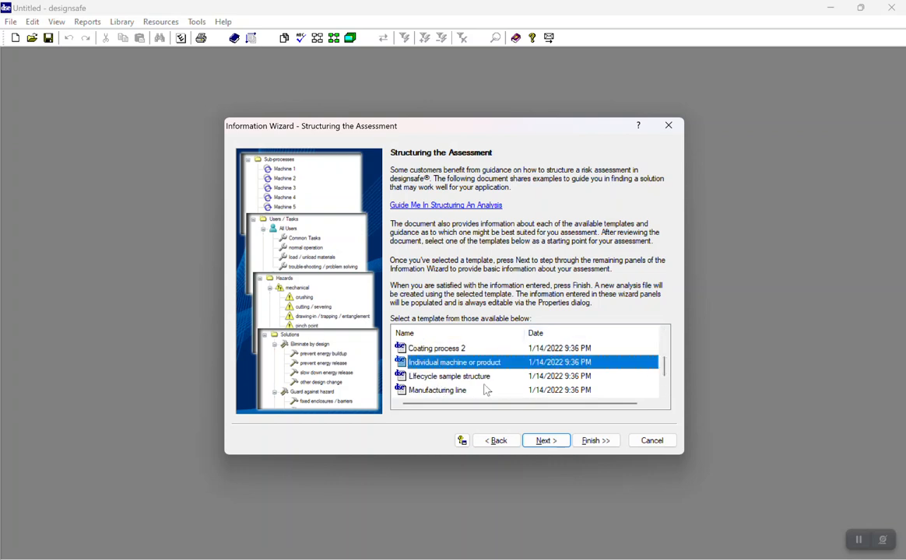
{"action": "left_click", "coordinate": [550, 443]}
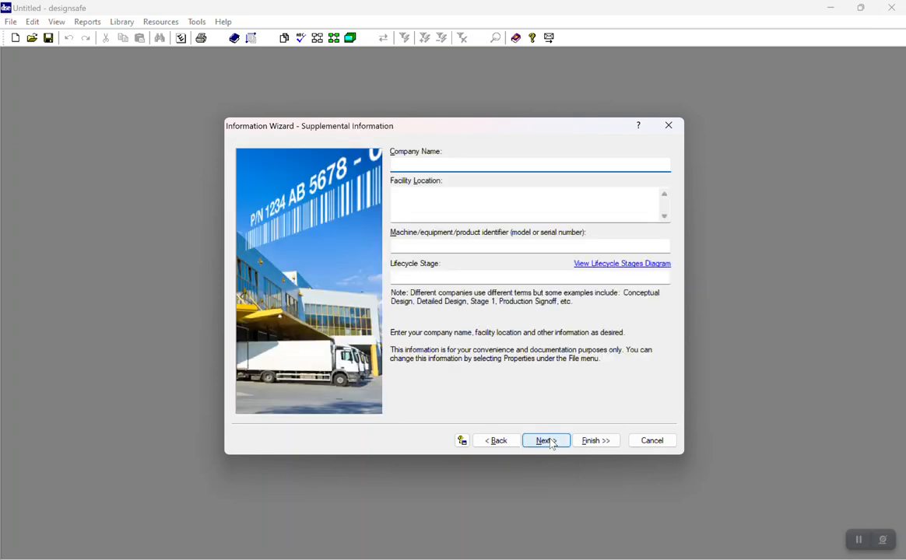
- Enter "dse" as the company name and accept the analyst, assessment limits and information source pages as they are
{"action": "type", "text": "dse"}
{"action": "left_click", "coordinate": [556, 448]}
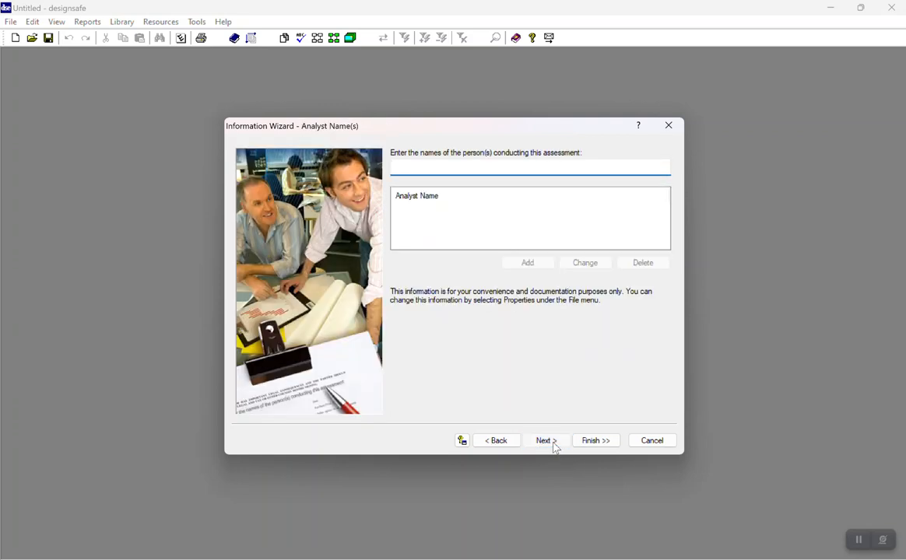
{"action": "left_click", "coordinate": [556, 448]}
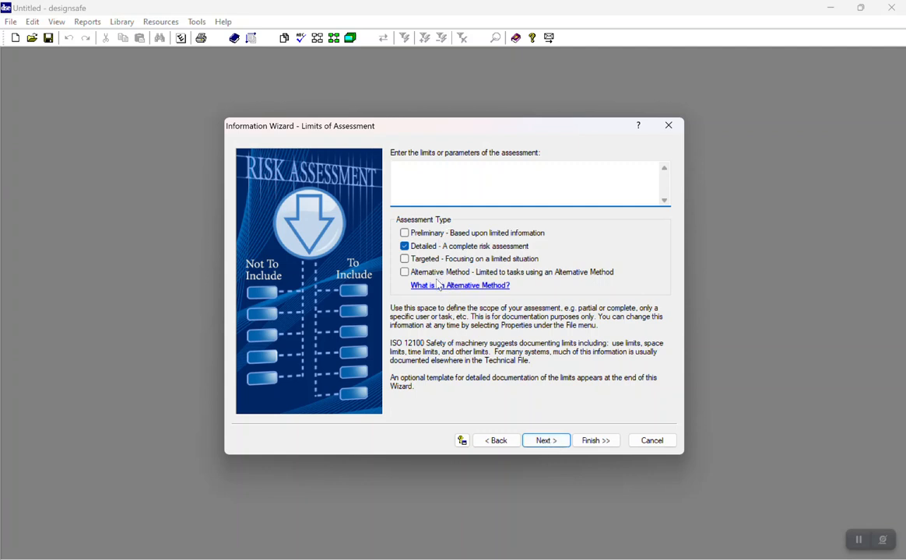
{"action": "left_click", "coordinate": [547, 441]}
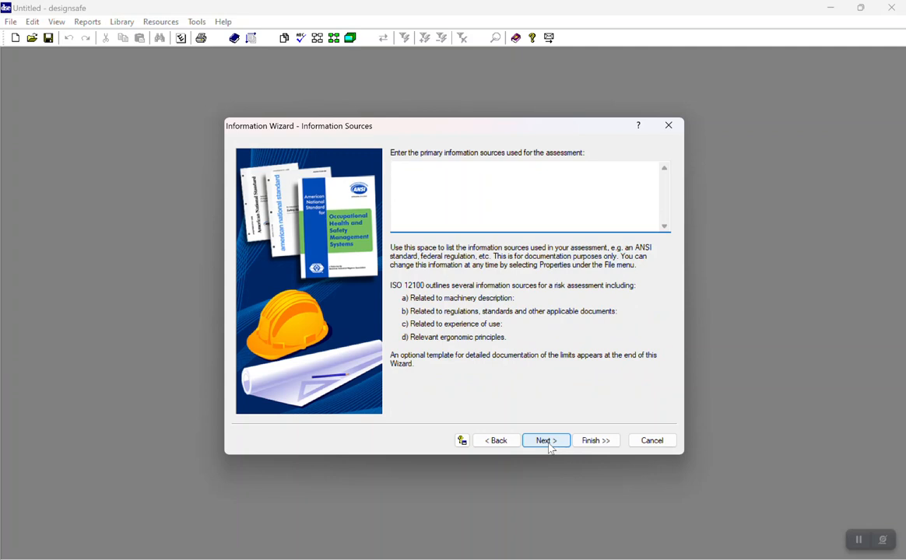
{"action": "left_click", "coordinate": [549, 445]}
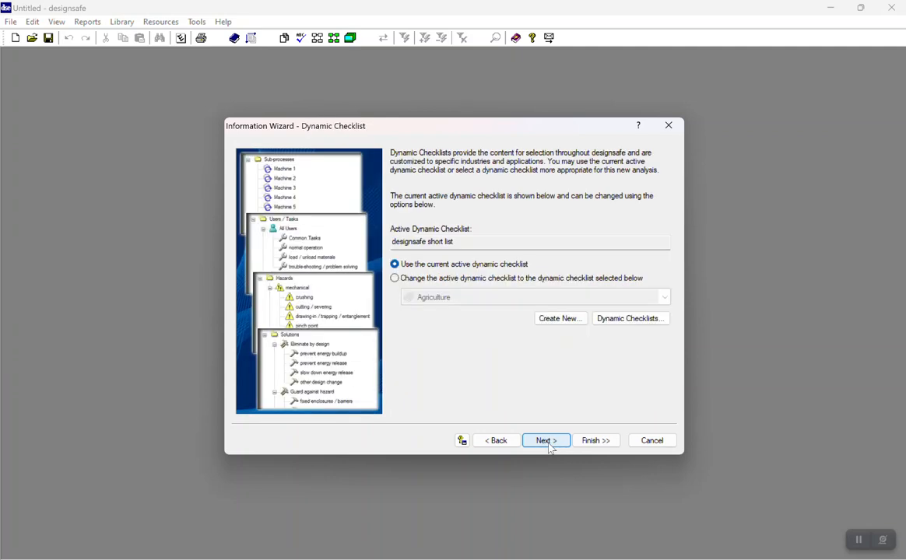
- Review the dynamic checklists offered as alternatives, keeping the option to use the current active dynamic checklist
{"action": "left_click", "coordinate": [395, 280]}
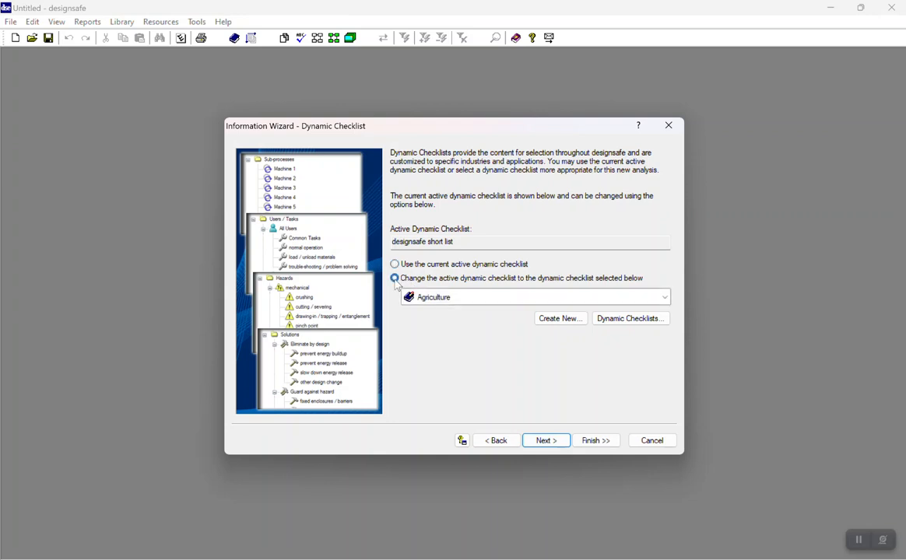
{"action": "left_click", "coordinate": [665, 297]}
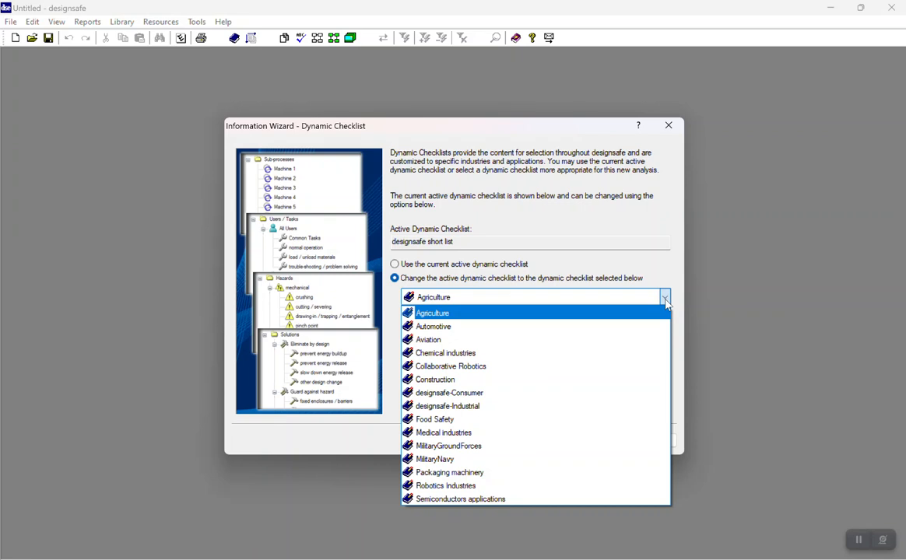
{"action": "left_click", "coordinate": [632, 219]}
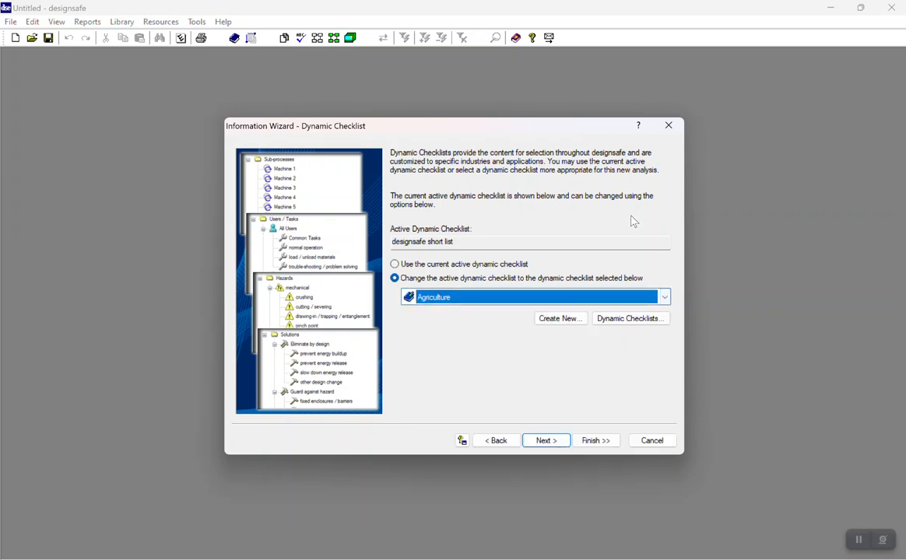
{"action": "left_click", "coordinate": [394, 264]}
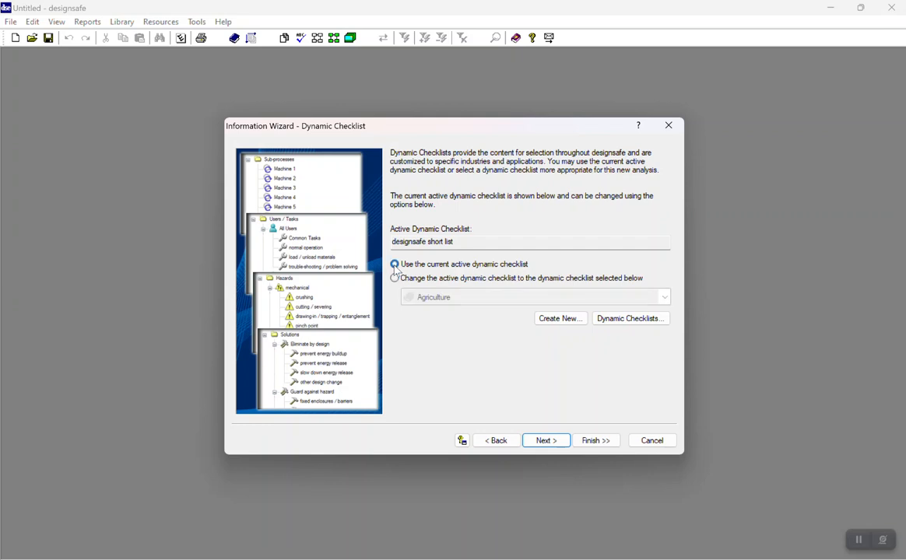
- Proceed to the risk scoring system page and review the alternative systems, keeping the default risk scoring system
{"action": "left_click", "coordinate": [547, 441]}
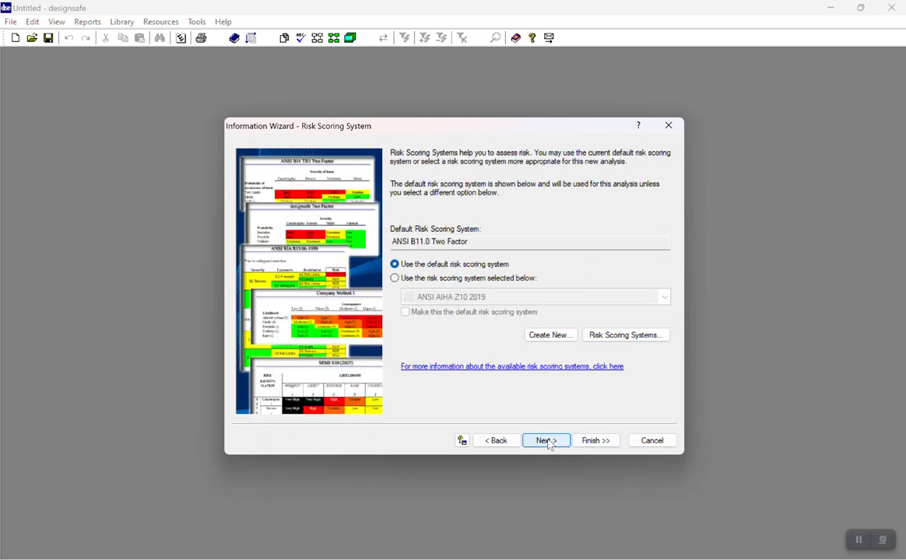
{"action": "left_click", "coordinate": [395, 280]}
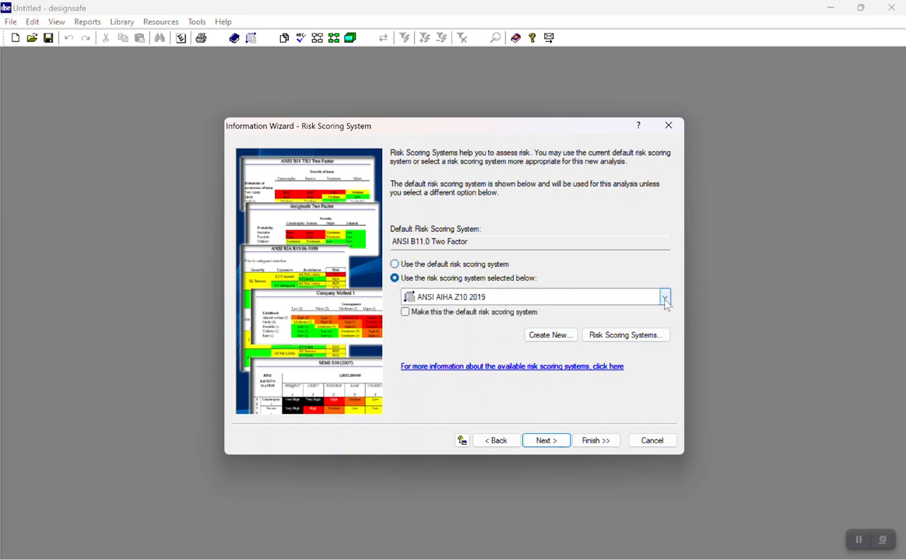
{"action": "left_click", "coordinate": [665, 298]}
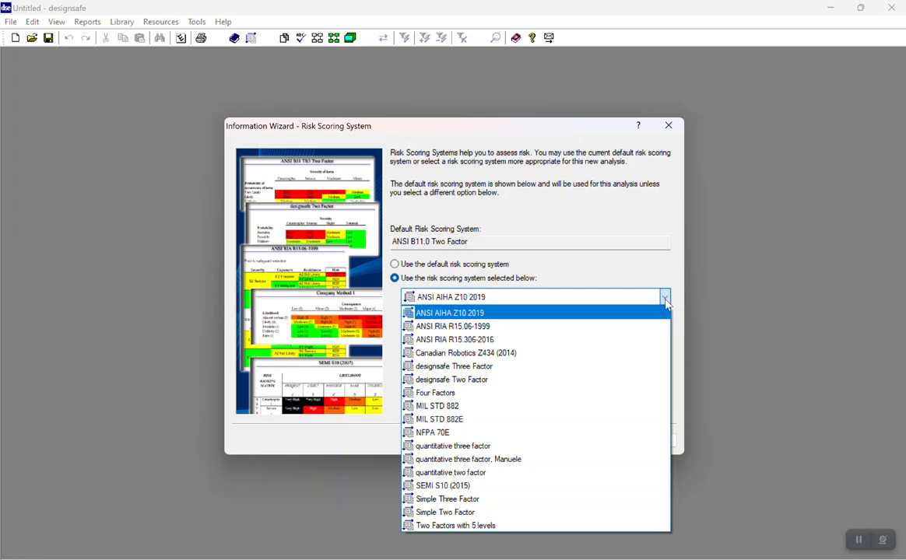
{"action": "left_click", "coordinate": [401, 269]}
{"action": "left_click", "coordinate": [400, 266]}
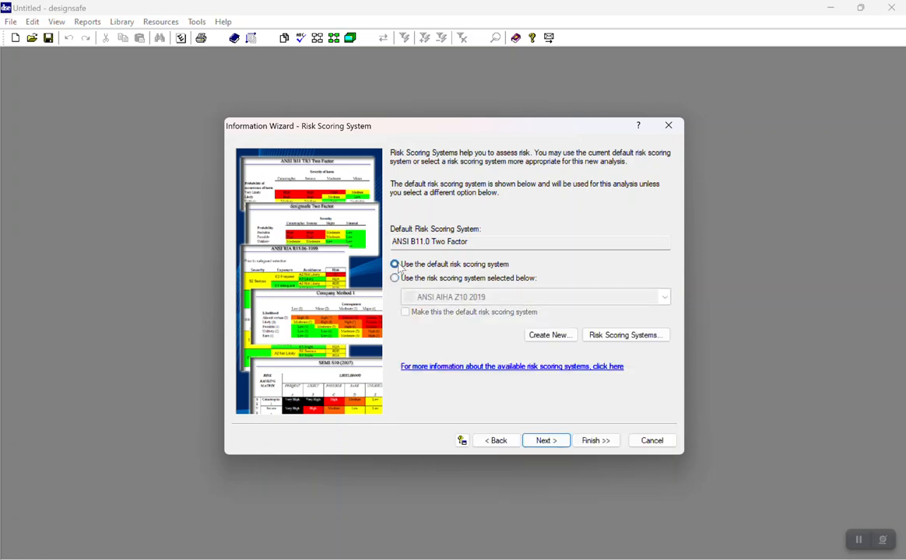
- Finish the Information Wizard, accept converting the template to the new format, and acknowledge the new analysis
{"action": "left_click", "coordinate": [549, 442]}
{"action": "left_click", "coordinate": [594, 443]}
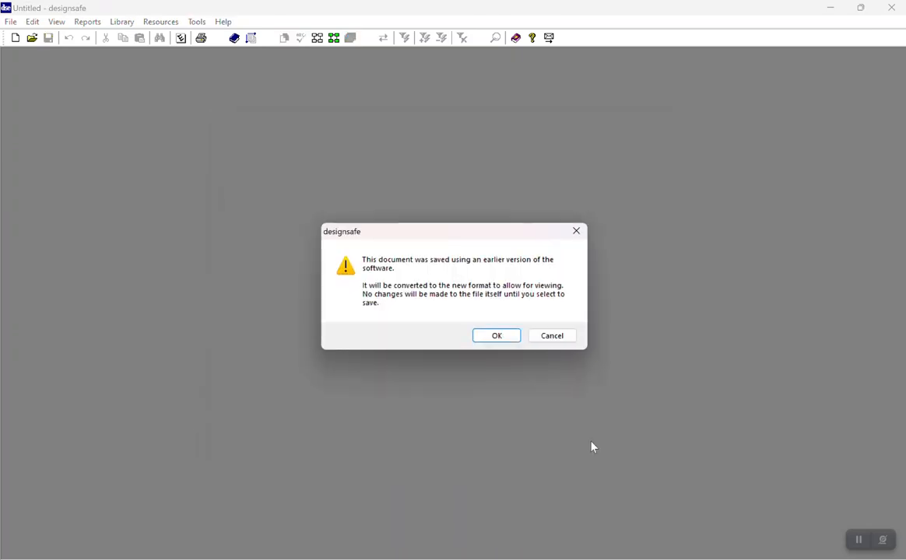
{"action": "left_click", "coordinate": [496, 337]}
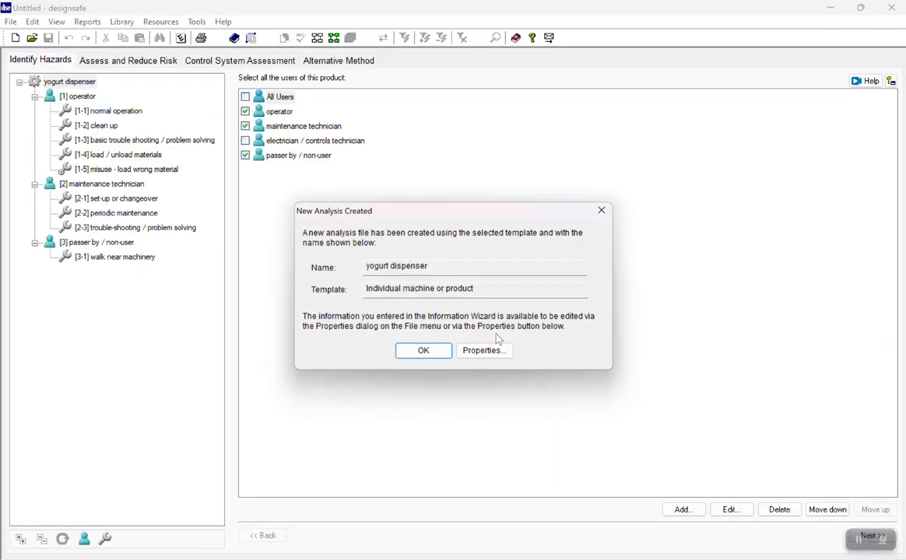
{"action": "left_click", "coordinate": [409, 350]}
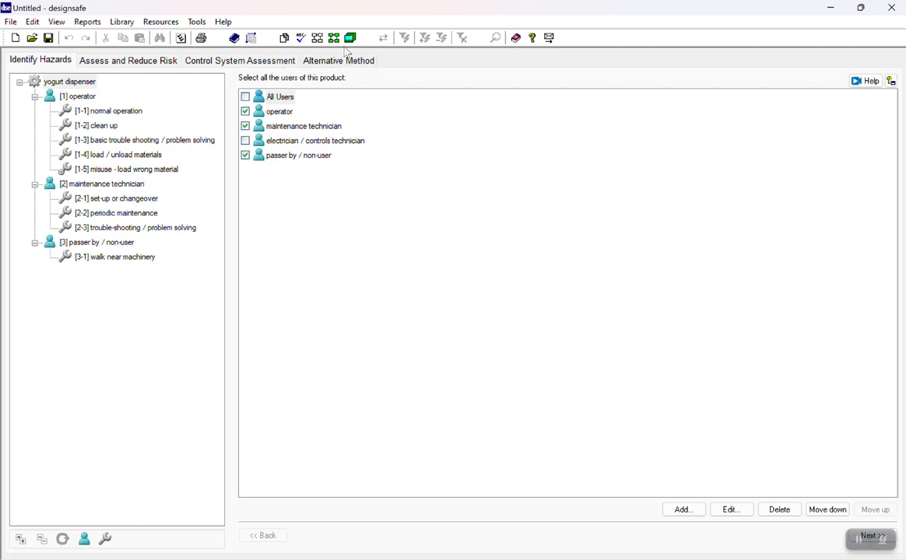
- Read through the whole Risk Assessment Process Flowchart and close it
{"action": "left_click", "coordinate": [318, 39]}
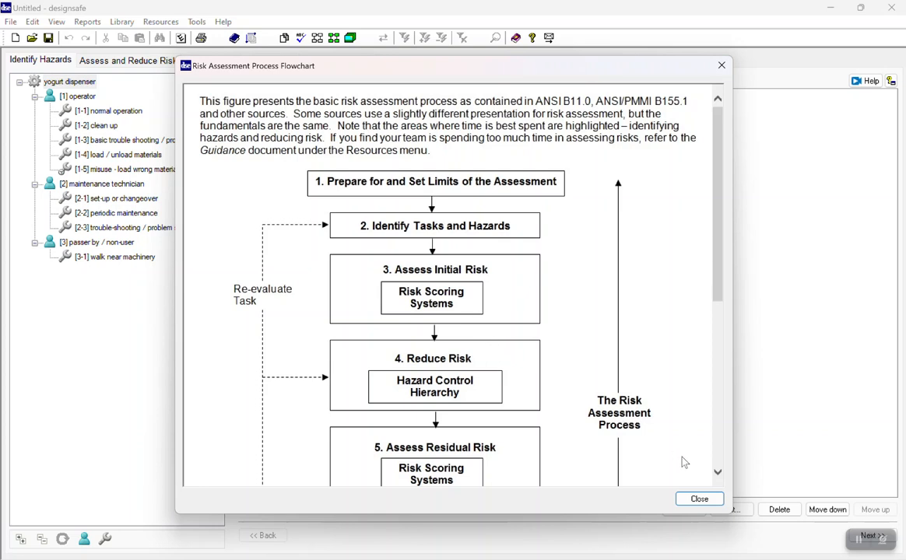
{"action": "scroll", "coordinate": [661, 439], "scroll_direction": "down", "scroll_amount": 5}
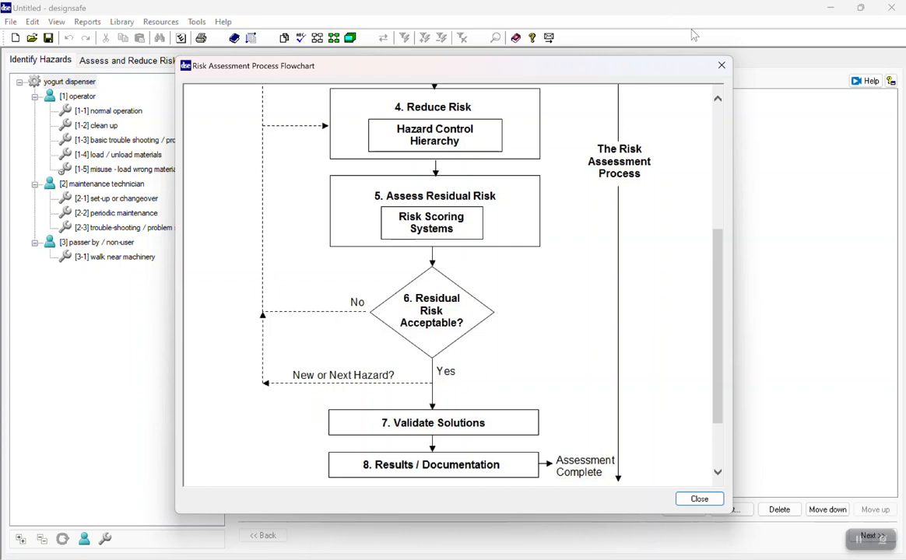
{"action": "left_click", "coordinate": [722, 66]}
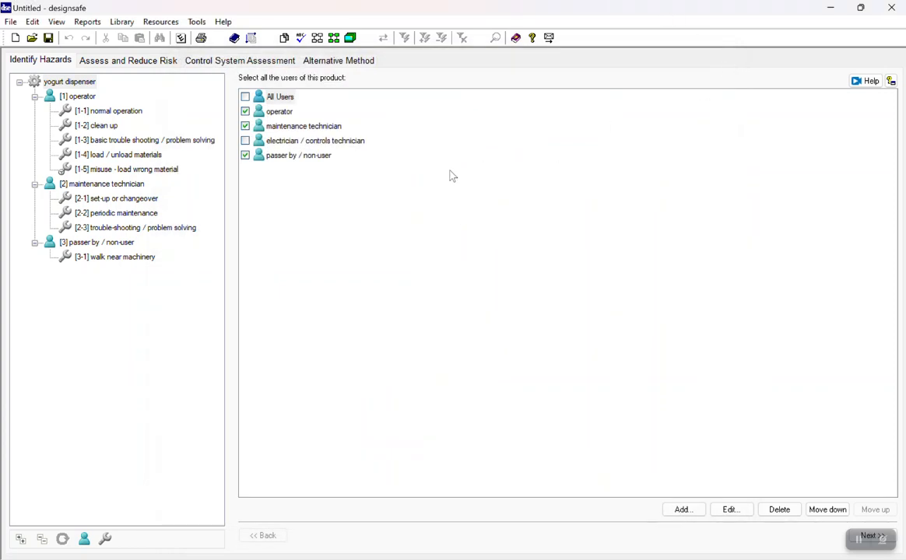
- Review the yogurt dispenser's users and the tasks assigned to the operator and the maintenance technician
{"action": "left_click", "coordinate": [85, 82]}
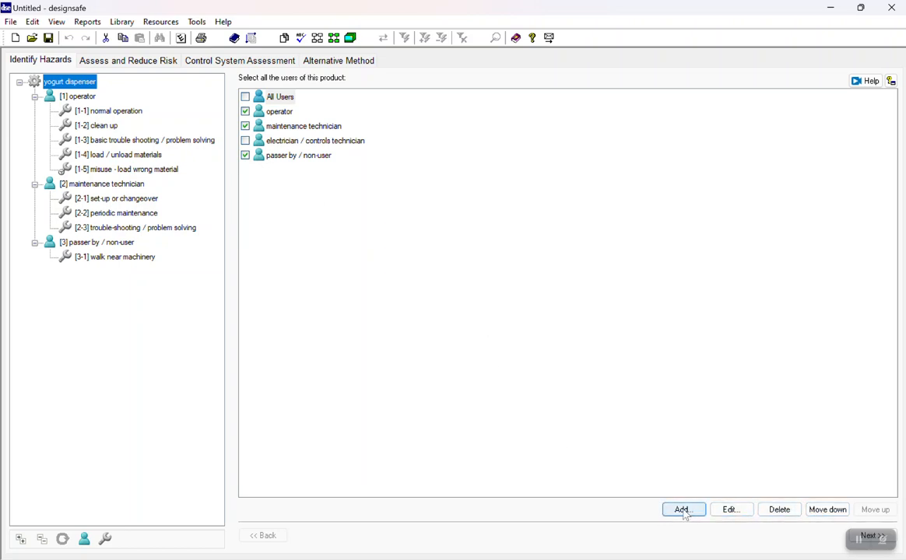
{"action": "left_click", "coordinate": [84, 98]}
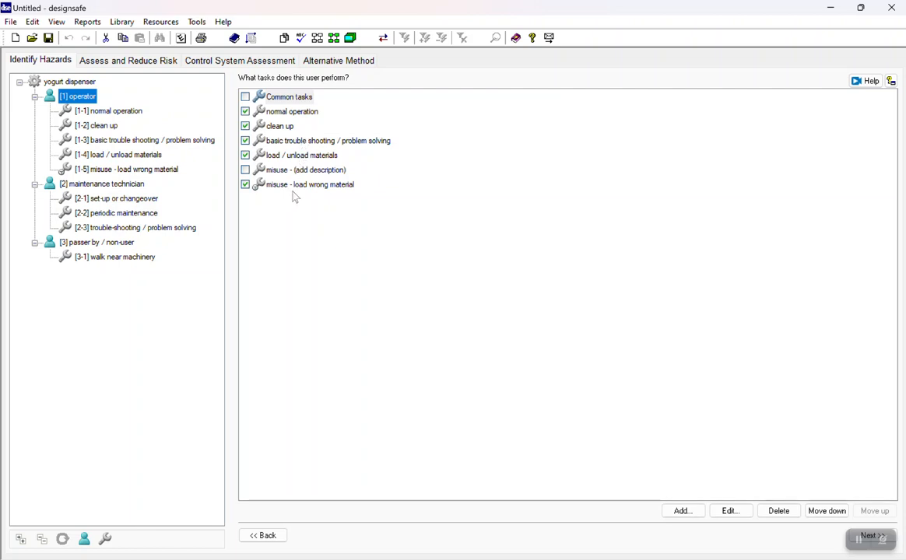
{"action": "left_click", "coordinate": [142, 186]}
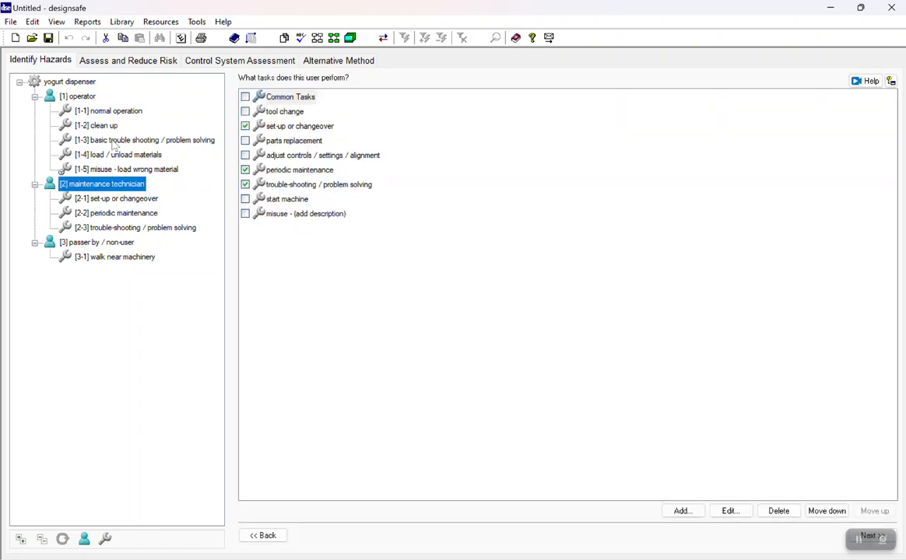
- Assign the crushing, cutting / severing and energized equipment / live parts hazards to the operator's normal operation task
{"action": "left_click", "coordinate": [93, 114]}
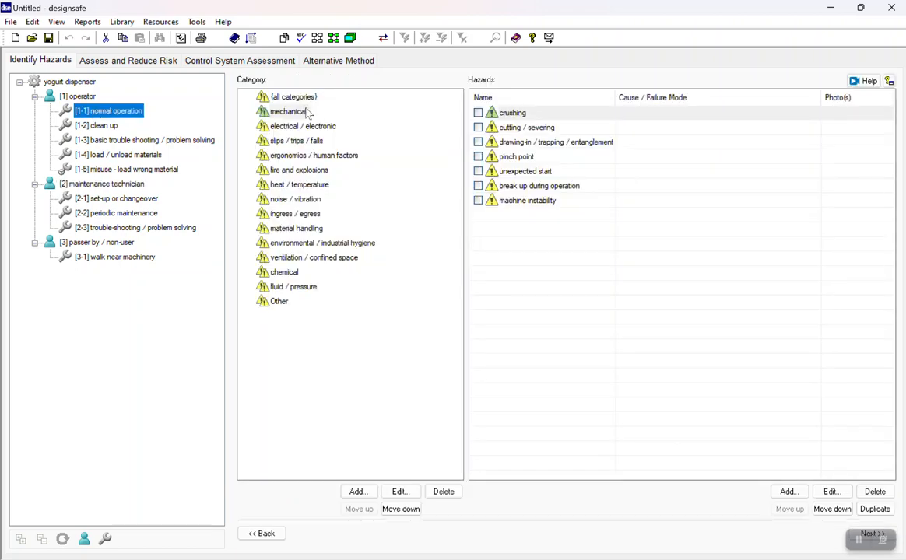
{"action": "left_click", "coordinate": [478, 113]}
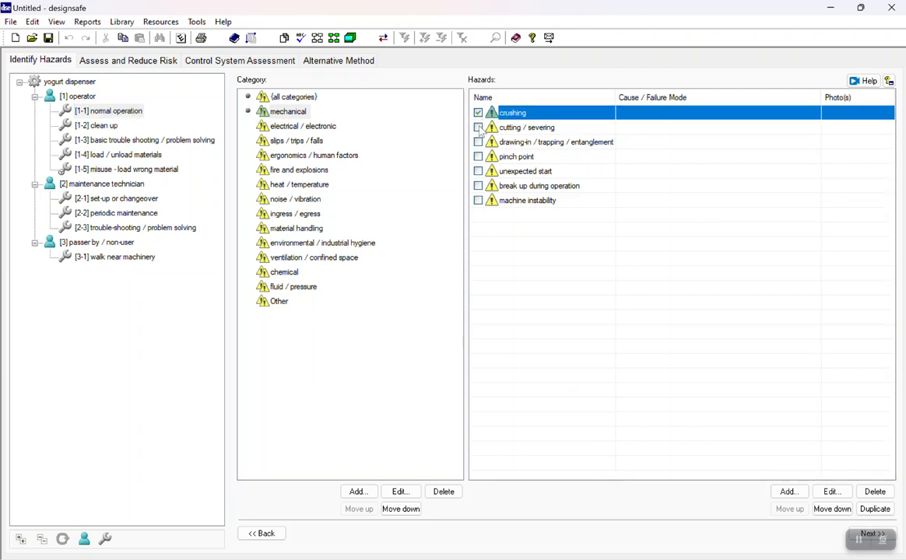
{"action": "left_click", "coordinate": [477, 127]}
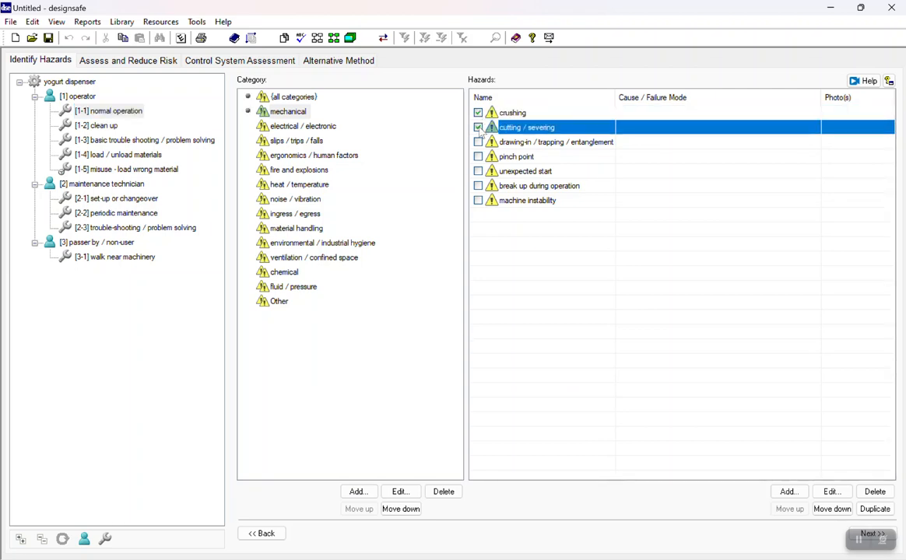
{"action": "left_click", "coordinate": [323, 128]}
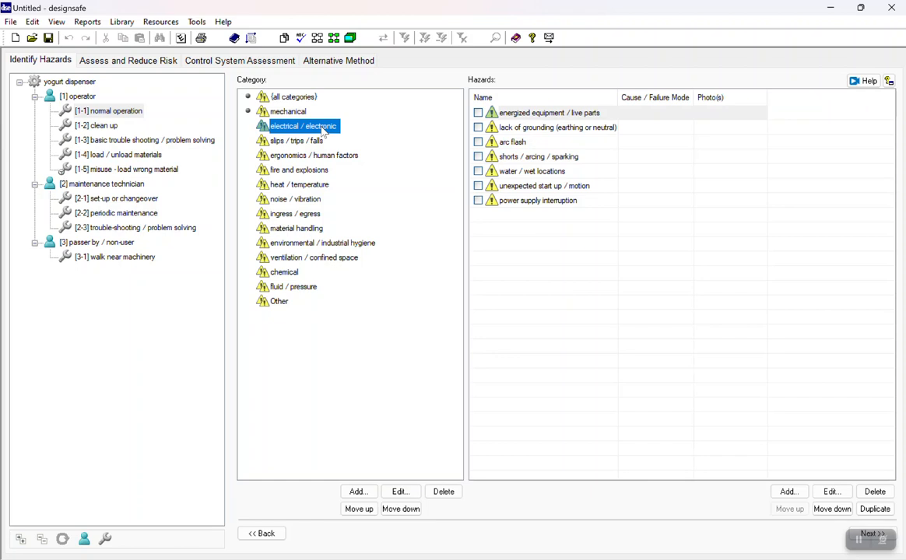
{"action": "left_click", "coordinate": [478, 113]}
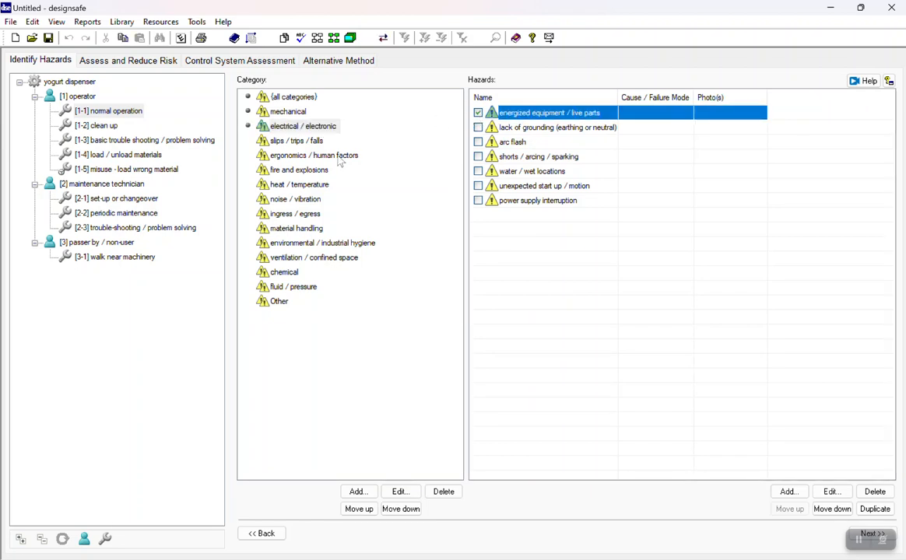
- Look at the slips / trips / falls and ergonomics / human factors hazards, and switch to the designsafe Product Sample Analysis window
{"action": "left_click", "coordinate": [284, 140]}
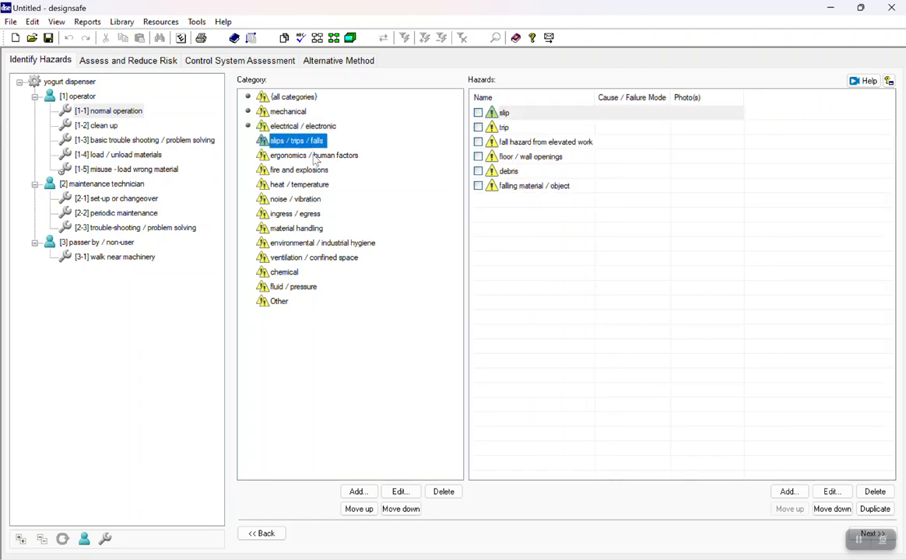
{"action": "left_click", "coordinate": [315, 158]}
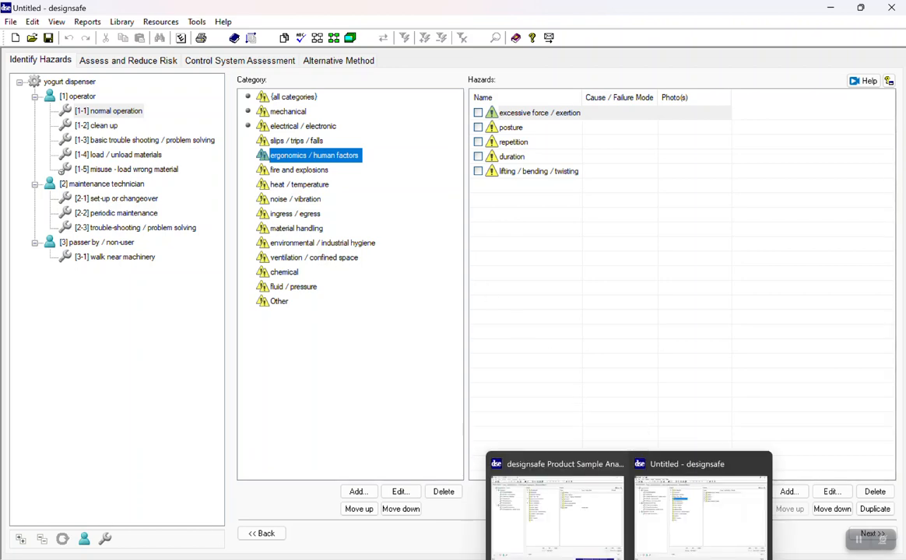
{"action": "left_click", "coordinate": [602, 542]}
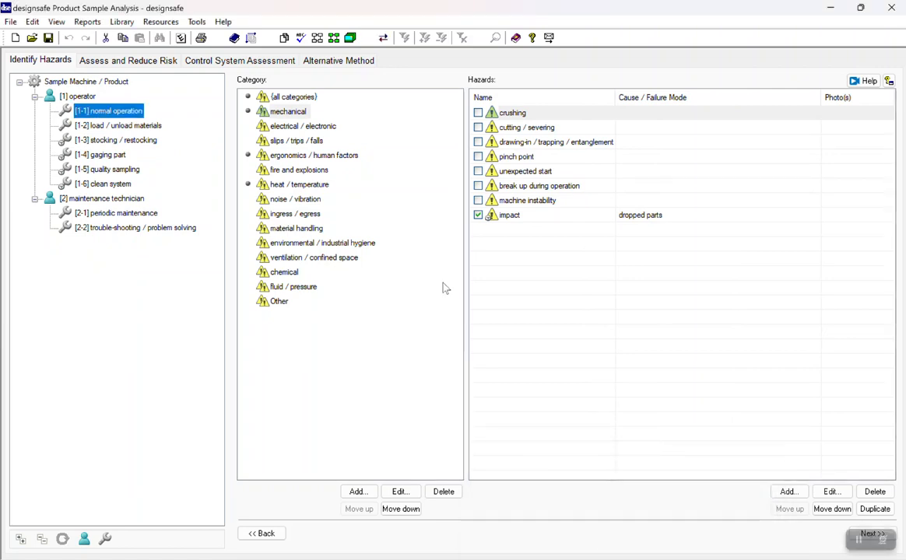
- Open the sample analysis's Assess and Reduce Risk table and enlarge it to 125%
{"action": "left_click", "coordinate": [294, 115]}
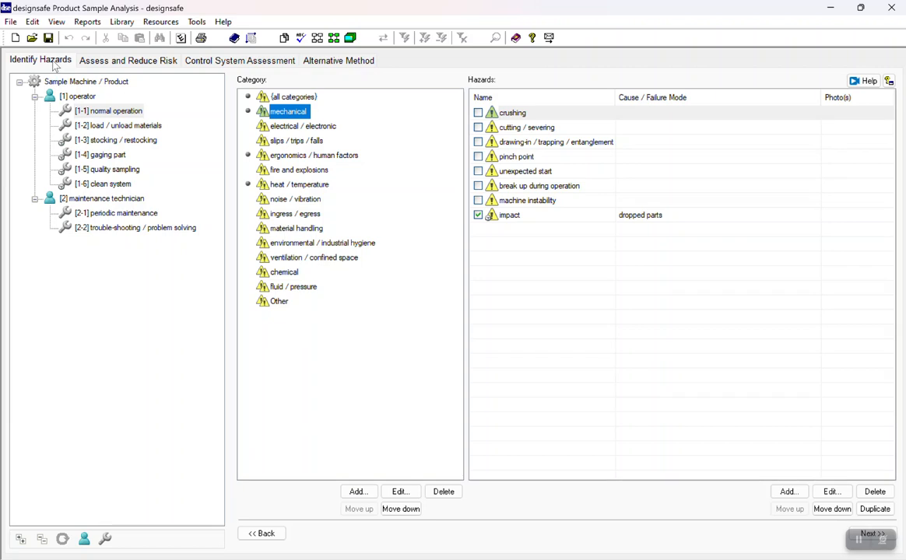
{"action": "left_click", "coordinate": [130, 65]}
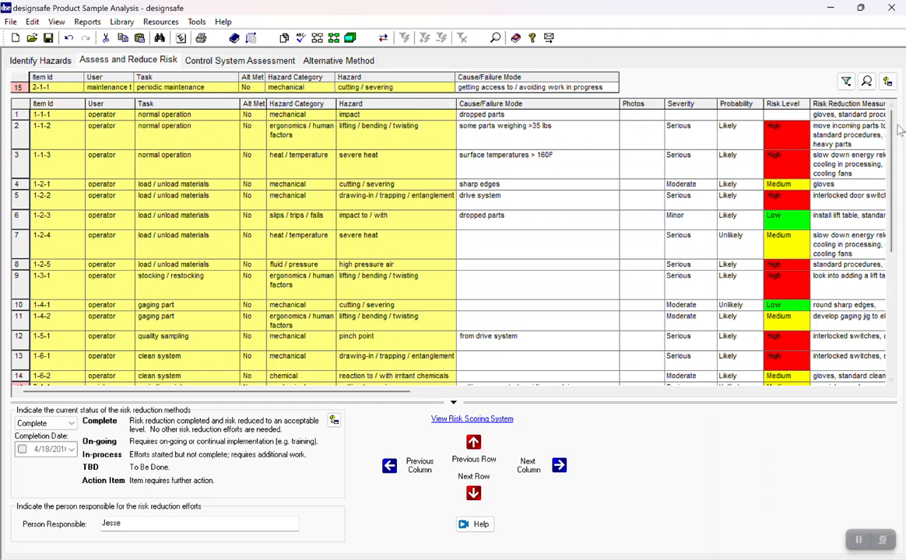
{"action": "left_click", "coordinate": [866, 81]}
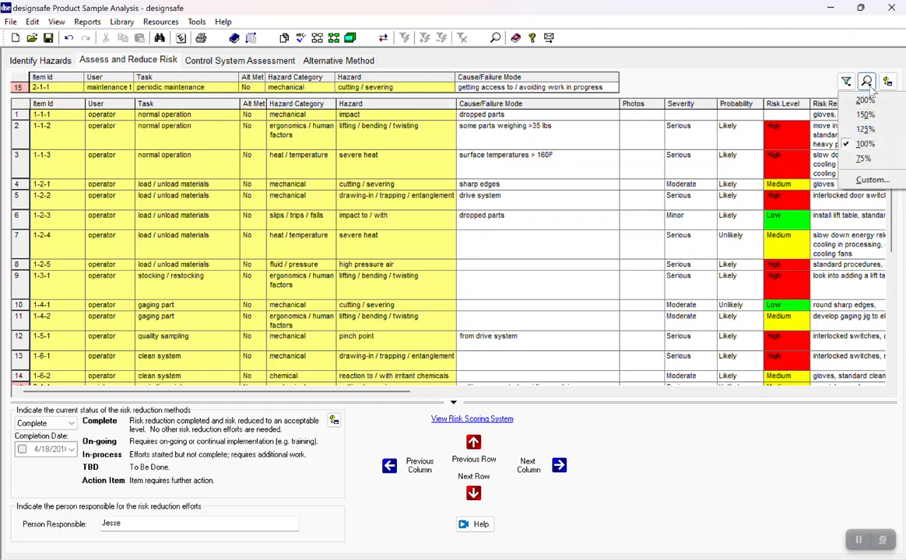
{"action": "left_click", "coordinate": [866, 129]}
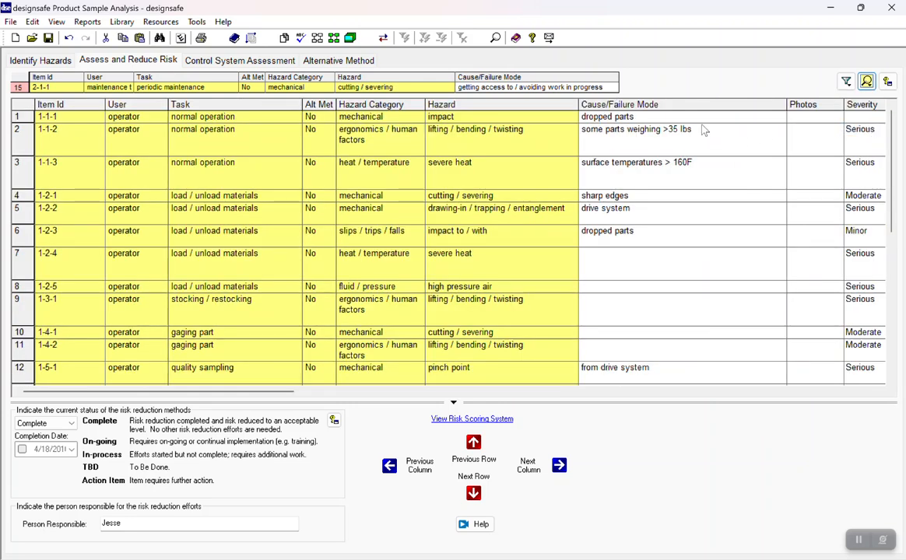
- Rate the impact hazard of the operator's normal operation task with Serious severity and Likely probability
{"action": "left_click", "coordinate": [506, 114]}
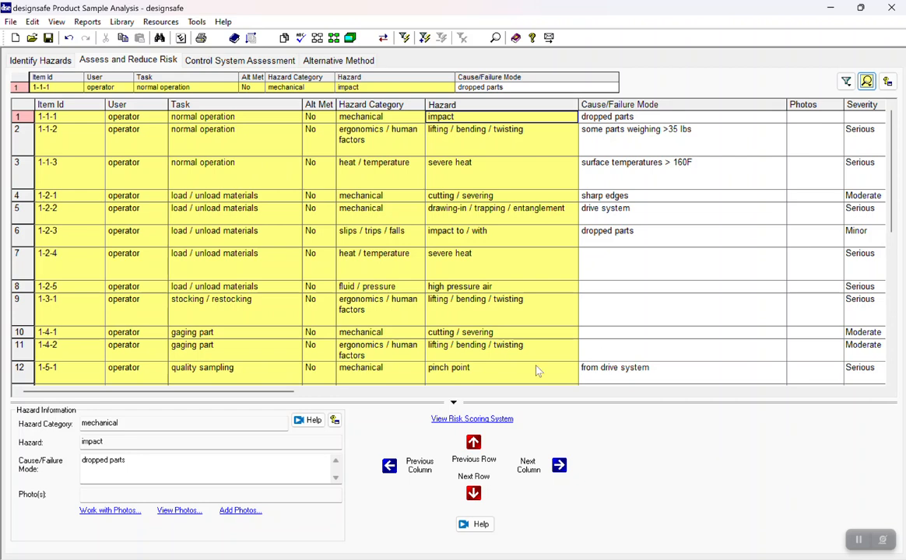
{"action": "left_click", "coordinate": [858, 118]}
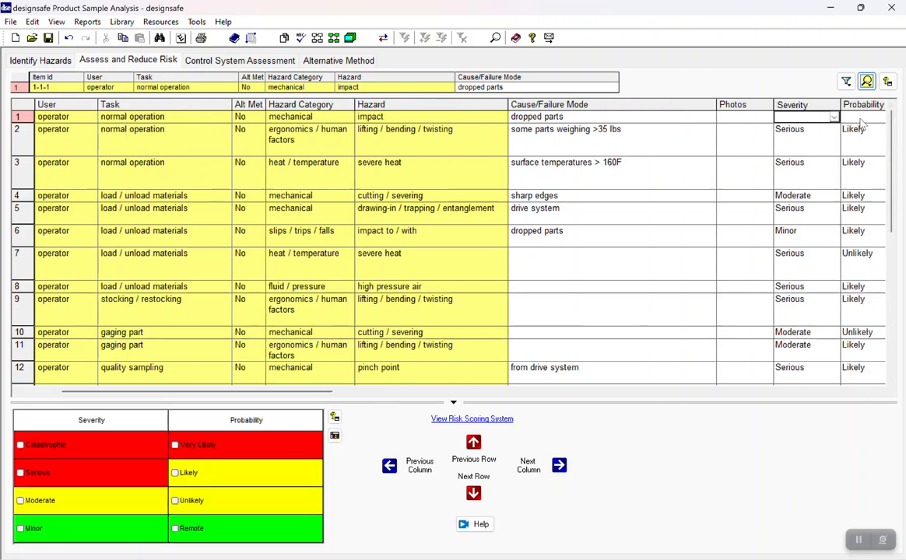
{"action": "left_click", "coordinate": [334, 437]}
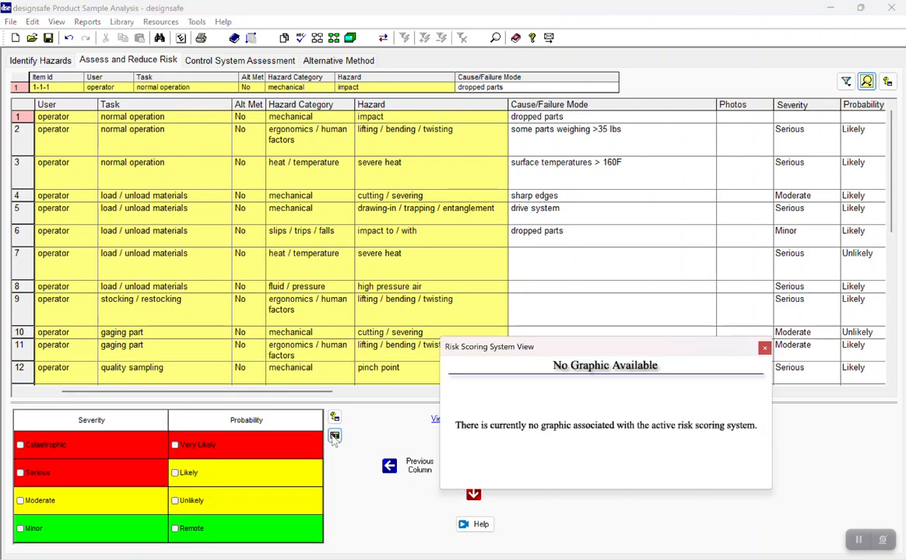
{"action": "left_click", "coordinate": [764, 349]}
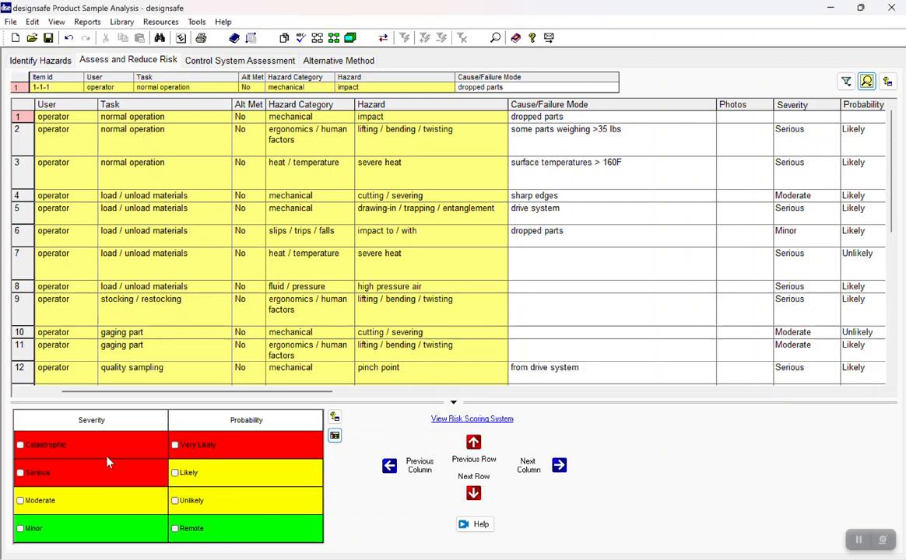
{"action": "mouse_move", "coordinate": [52, 464]}
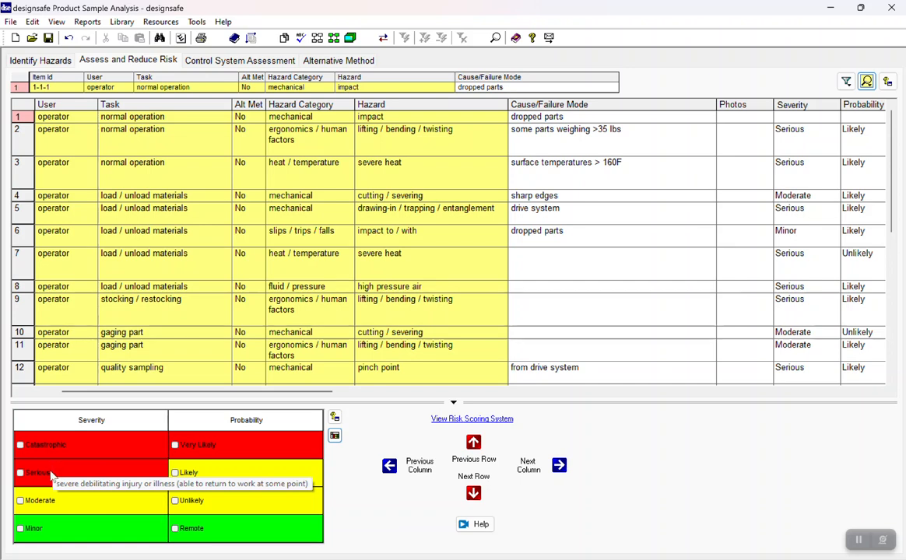
{"action": "left_click", "coordinate": [51, 476]}
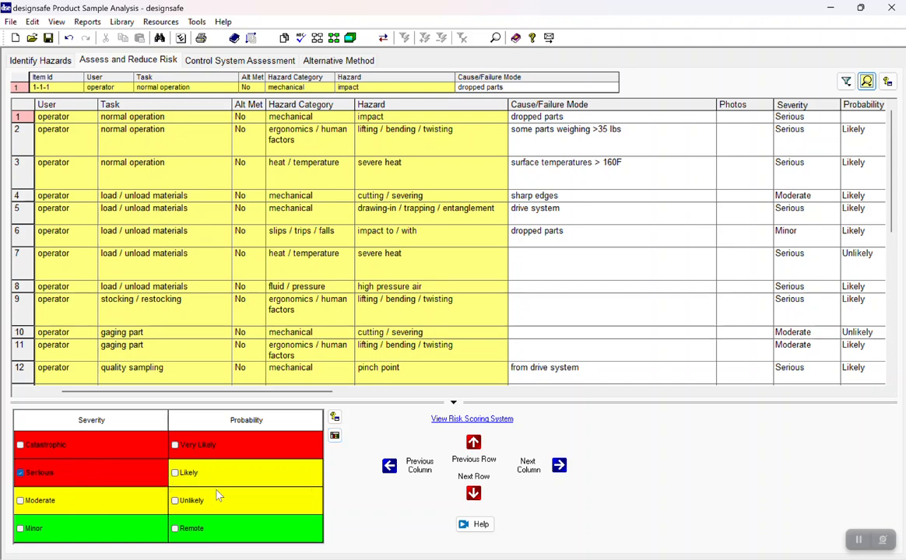
{"action": "left_click", "coordinate": [189, 472]}
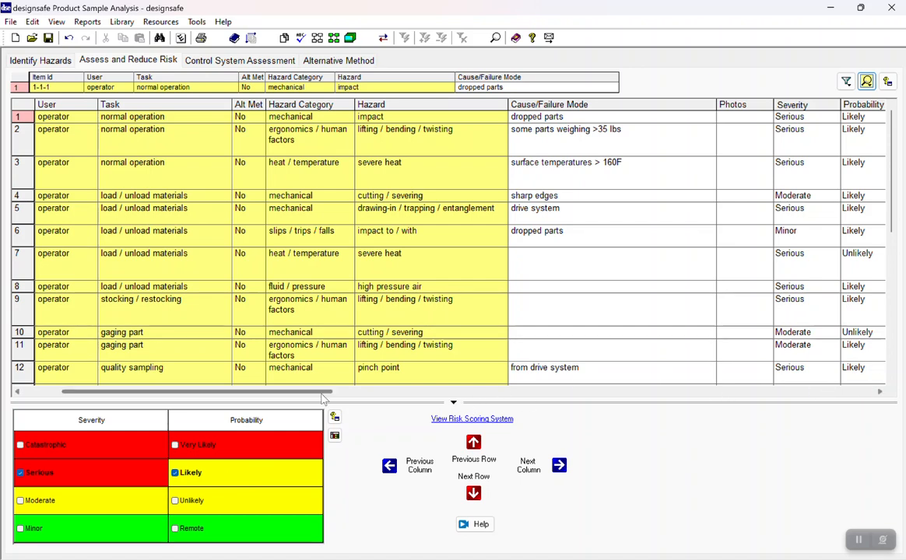
- Check the impact hazard's risk level and risk reduction measures, and look through the available categories of risk reduction methods
{"action": "left_click_drag", "start_coordinate": [324, 397], "coordinate": [400, 398]}
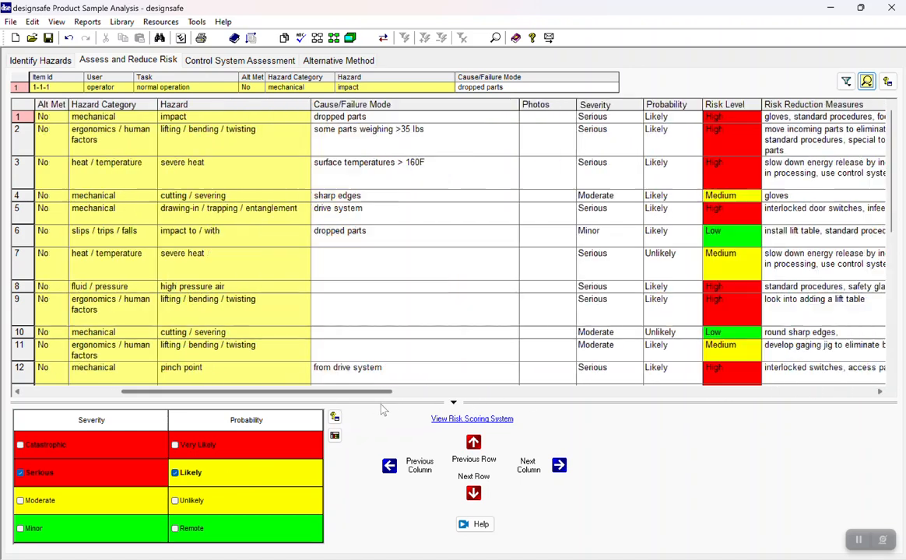
{"action": "left_click", "coordinate": [731, 118]}
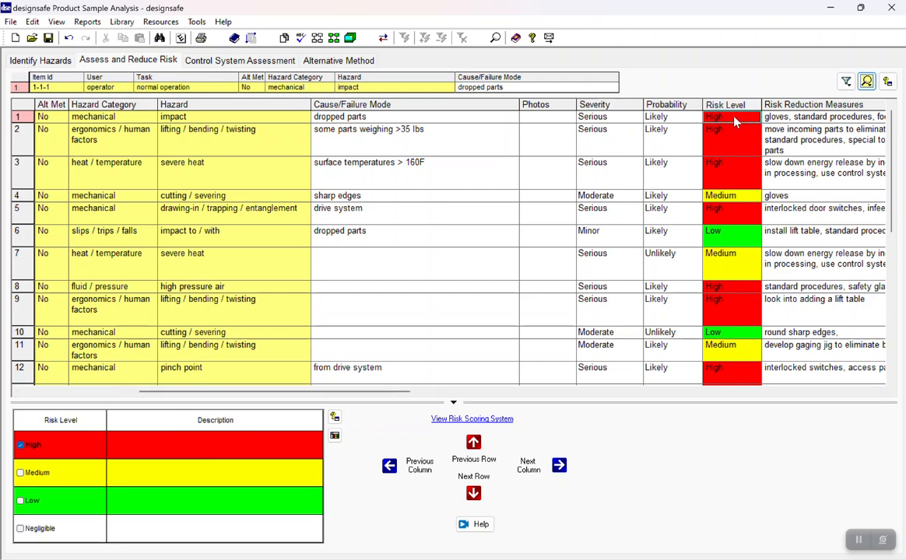
{"action": "left_click", "coordinate": [789, 117]}
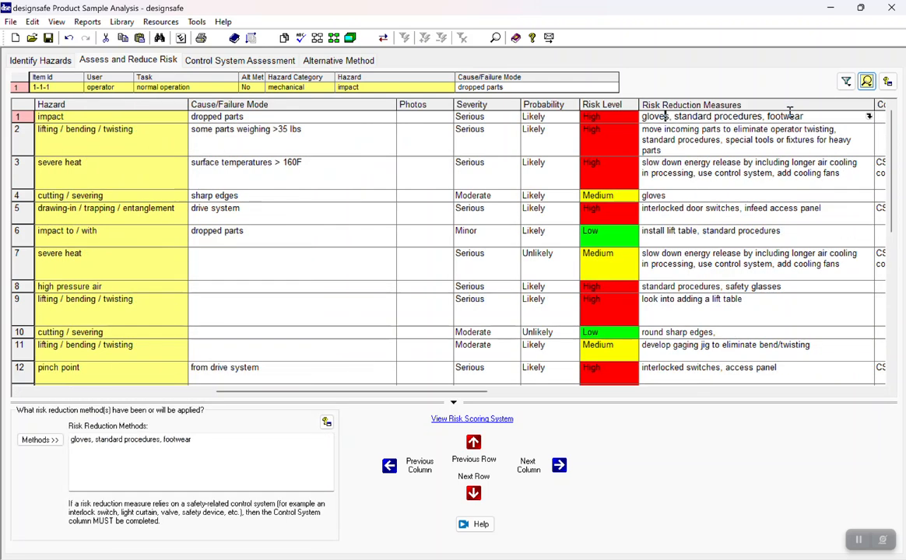
{"action": "left_click", "coordinate": [868, 117]}
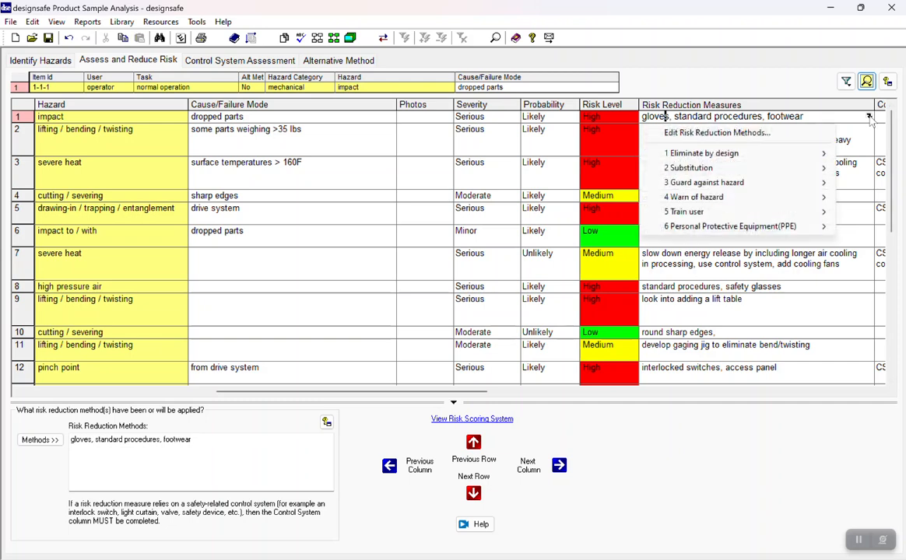
{"action": "mouse_move", "coordinate": [828, 160]}
{"action": "left_click", "coordinate": [813, 114]}
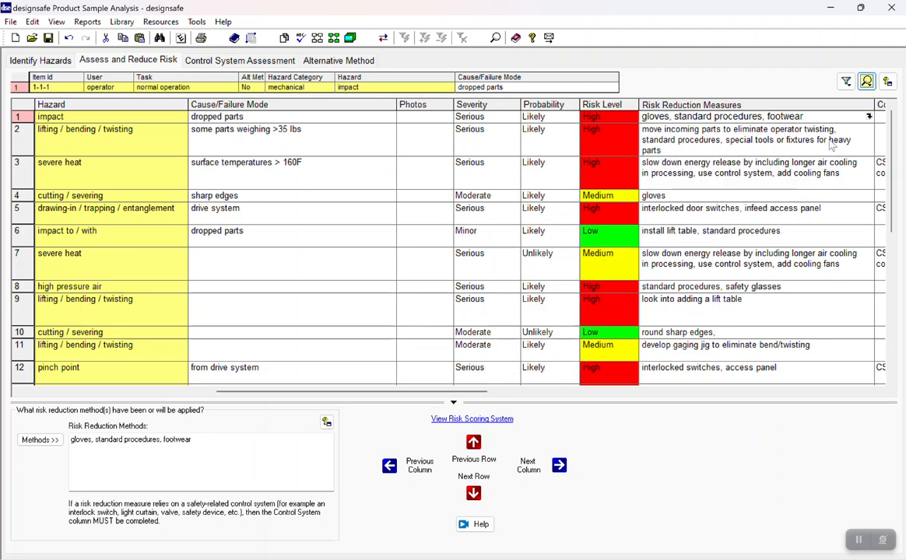
- Look at the control system choices for the first two hazards, skipping the autosave, and switch to the Control System Assessment
{"action": "key", "text": "Tab"}
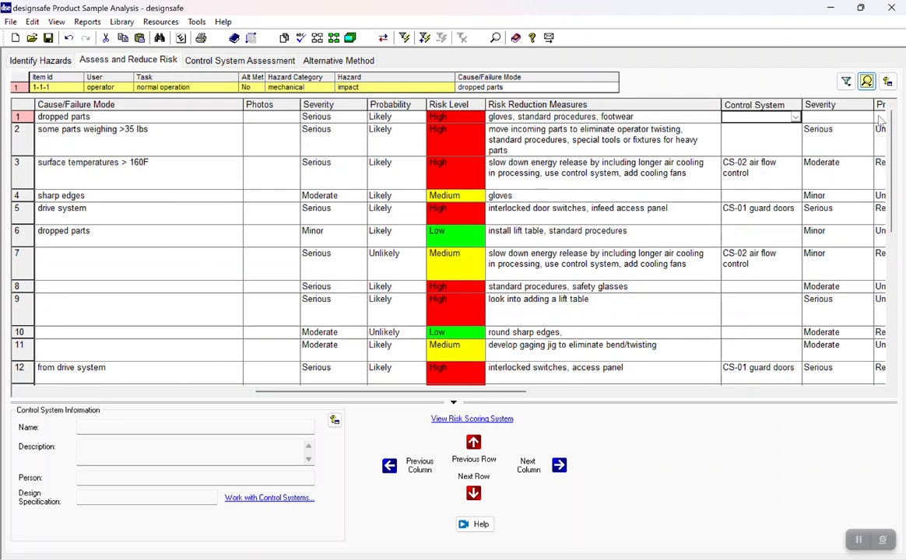
{"action": "left_click", "coordinate": [795, 118]}
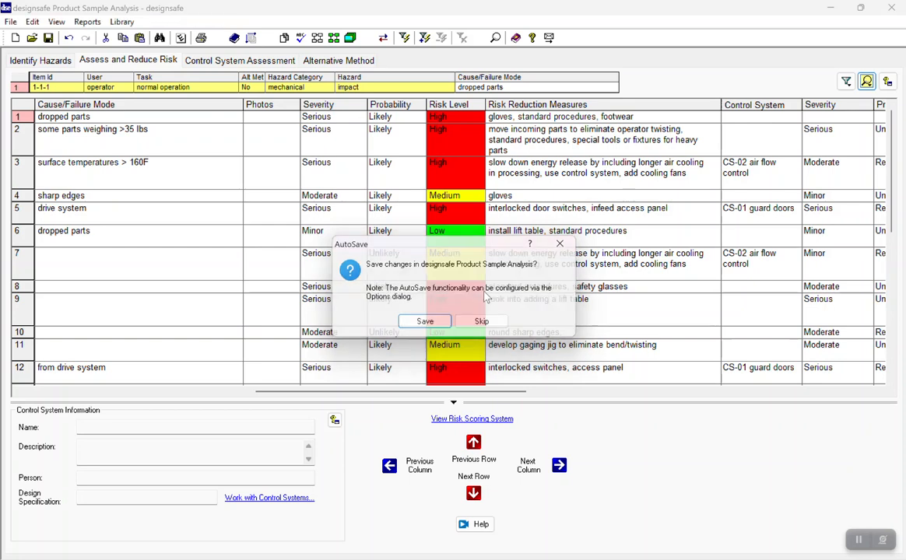
{"action": "left_click", "coordinate": [482, 321]}
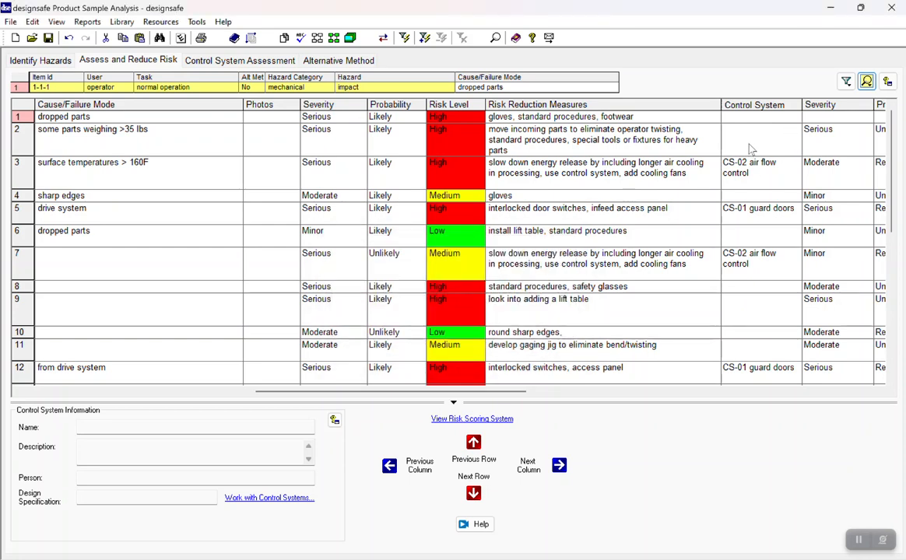
{"action": "left_click", "coordinate": [751, 148]}
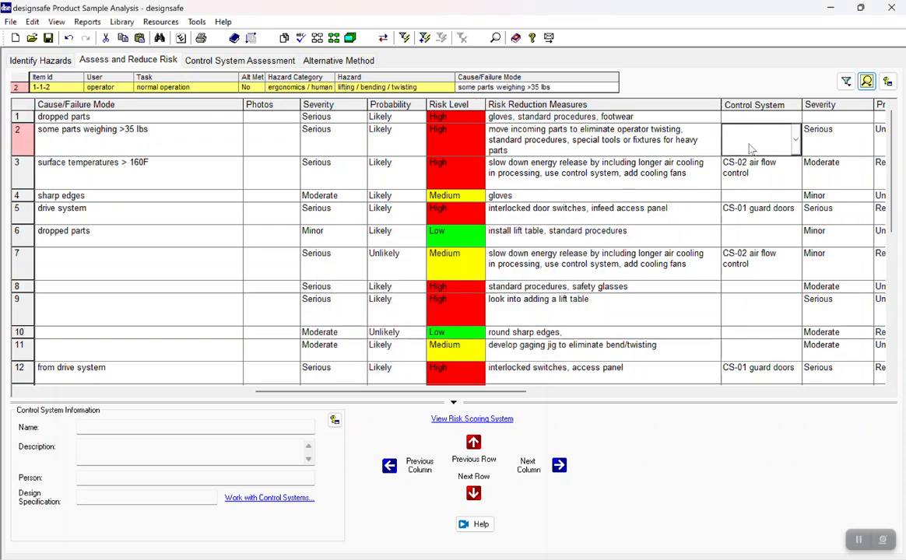
{"action": "left_click", "coordinate": [794, 141]}
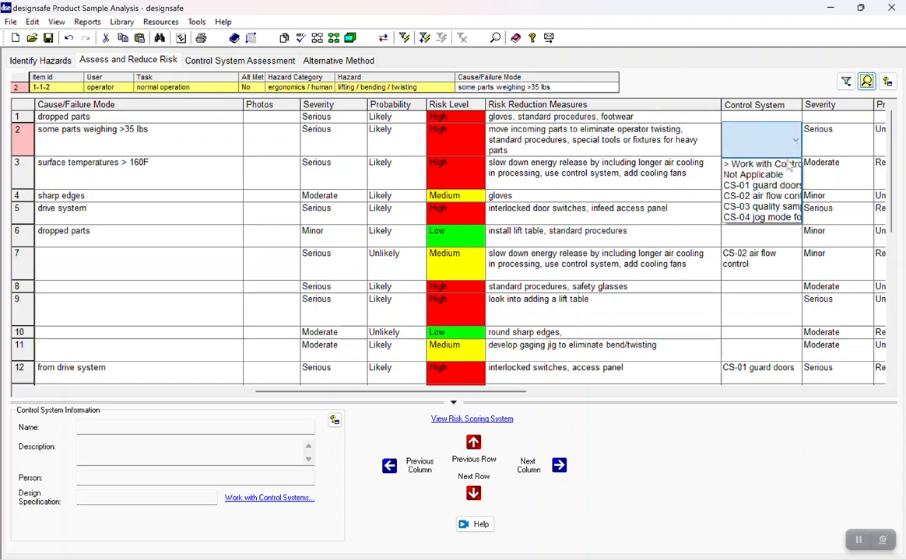
{"action": "left_click", "coordinate": [787, 167]}
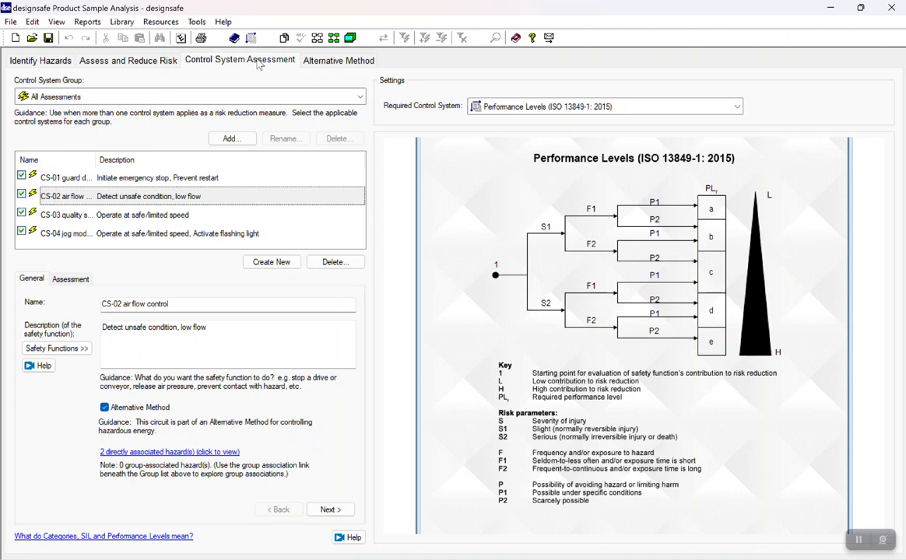
- Create a new control system assessment named CS-05 emergency stop, without adding a control system group
{"action": "left_click", "coordinate": [232, 138]}
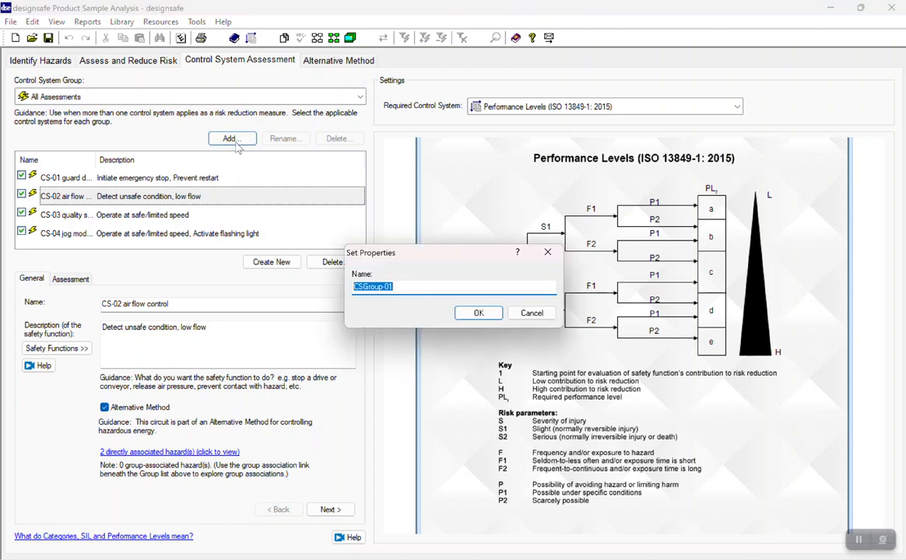
{"action": "key", "text": "Escape"}
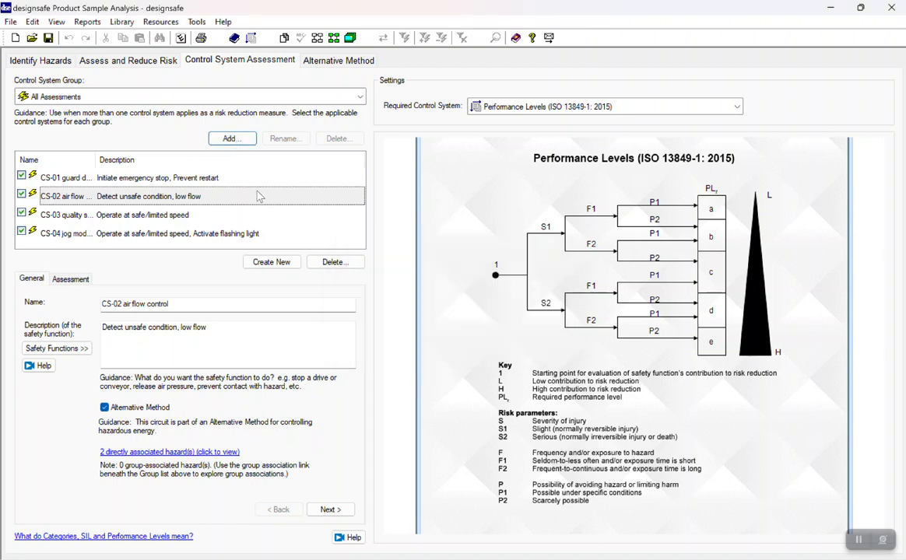
{"action": "left_click", "coordinate": [259, 262]}
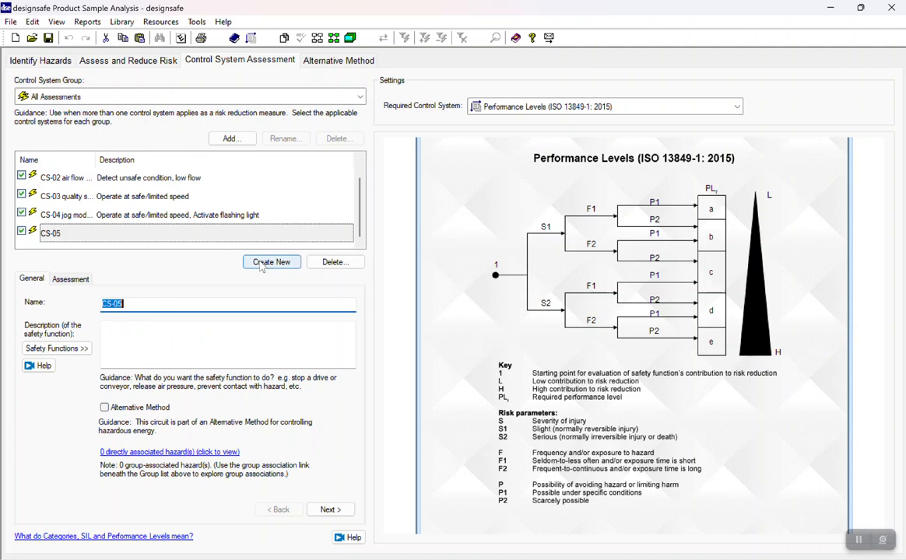
{"action": "left_click", "coordinate": [187, 303]}
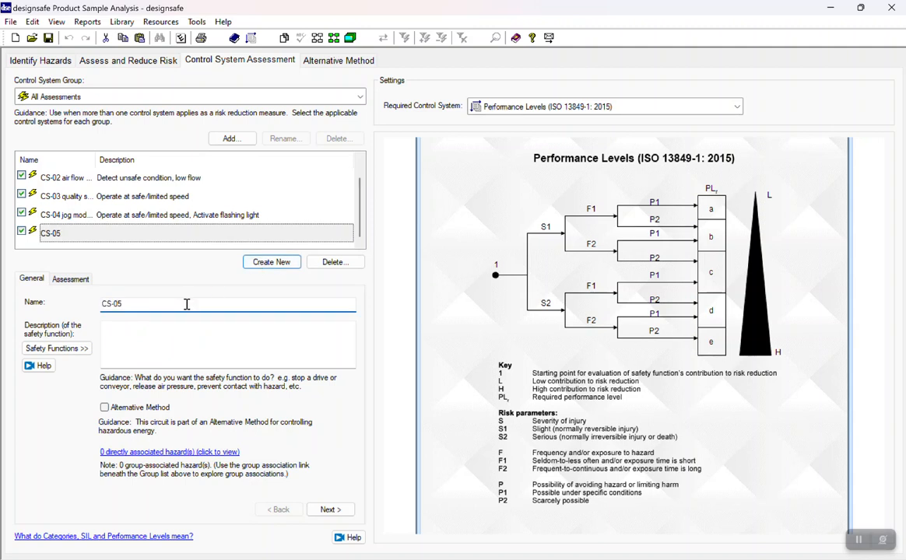
{"action": "type", "text": "emergency stop"}
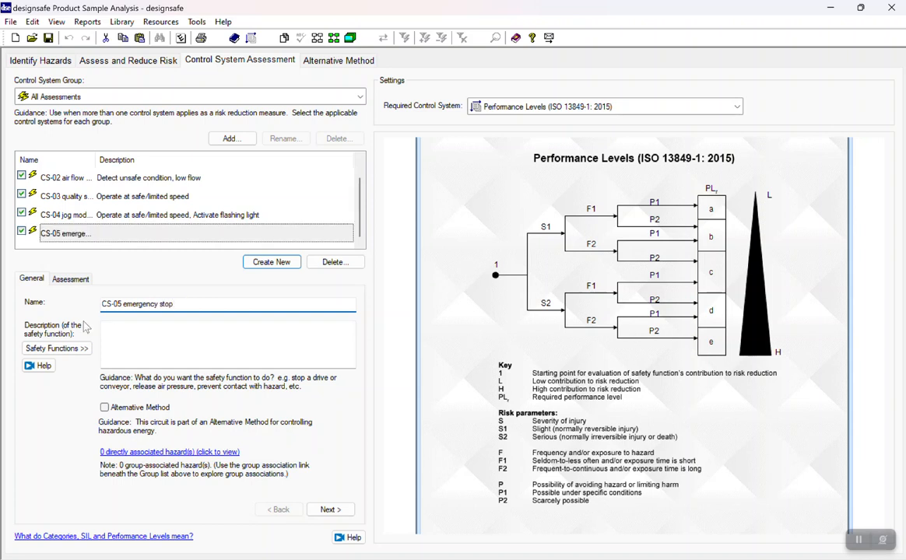
- Describe the safety function of CS-05 emergency stop with the predefined stop function Initiate emergency stop
{"action": "left_click", "coordinate": [53, 351]}
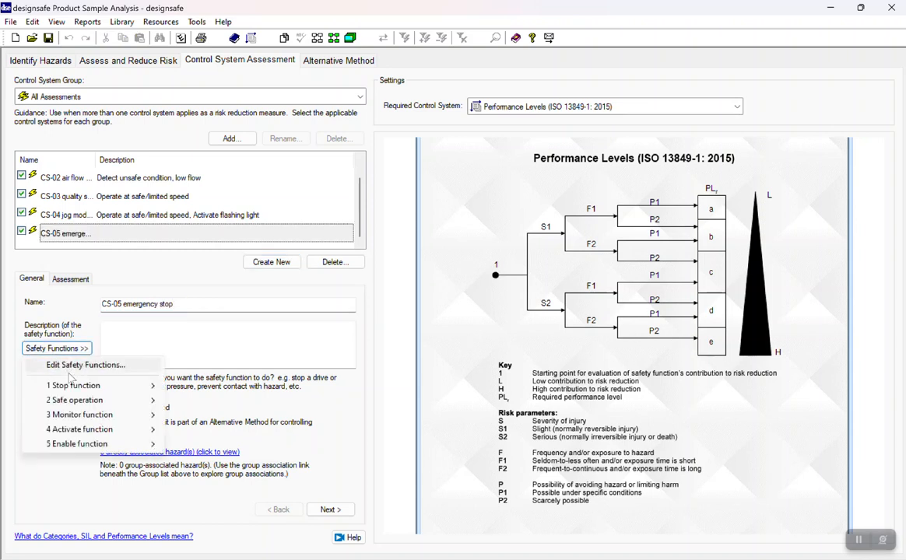
{"action": "mouse_move", "coordinate": [79, 393]}
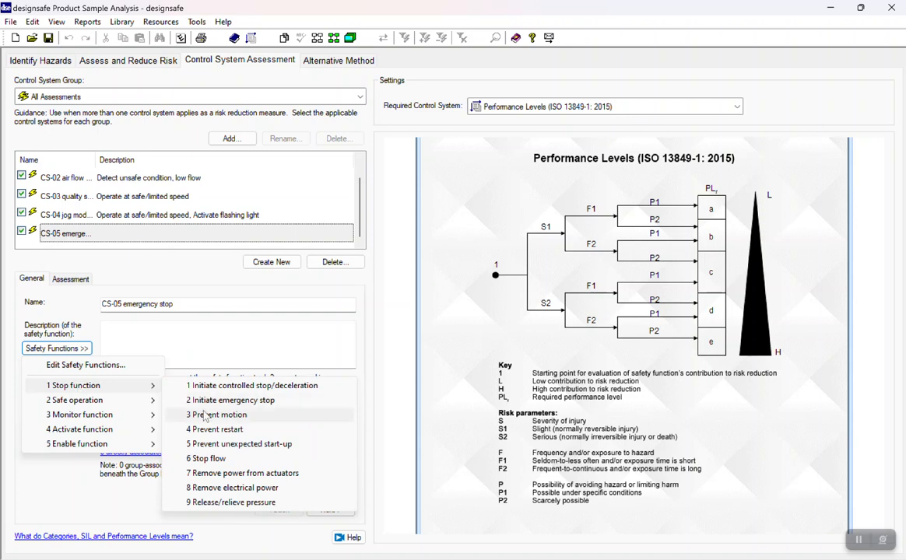
{"action": "left_click", "coordinate": [233, 400]}
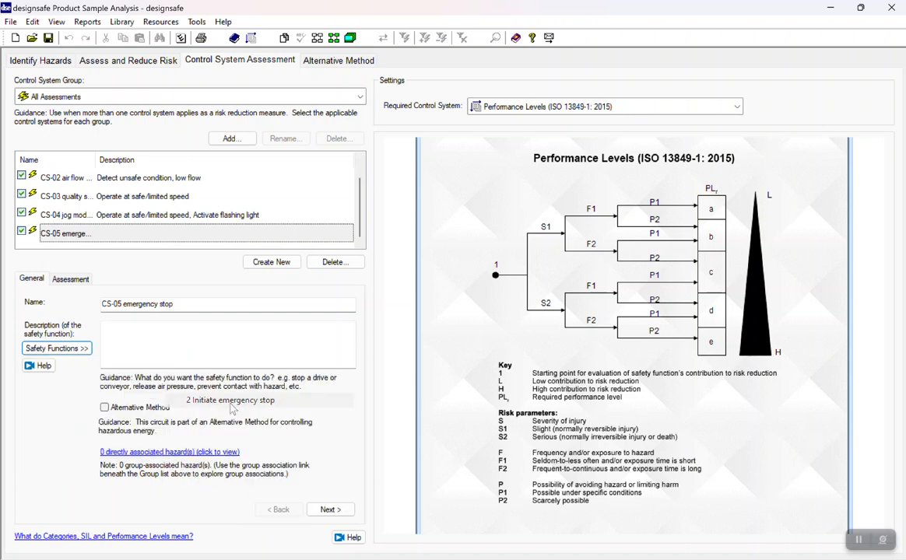
{"action": "left_click", "coordinate": [84, 349]}
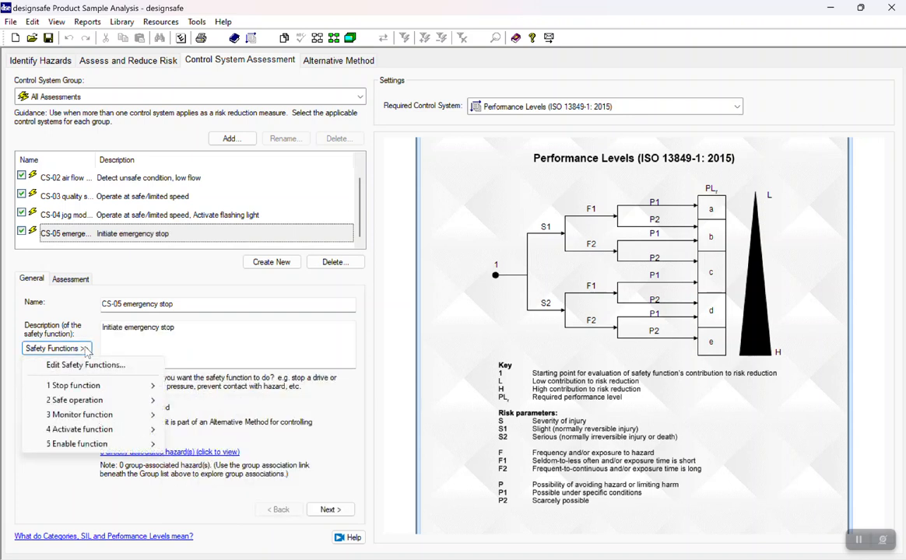
{"action": "mouse_move", "coordinate": [107, 421]}
- Rate the CS-05 emergency stop assessment with severity S2, exposure F2 and avoidance P1
{"action": "left_click", "coordinate": [74, 285]}
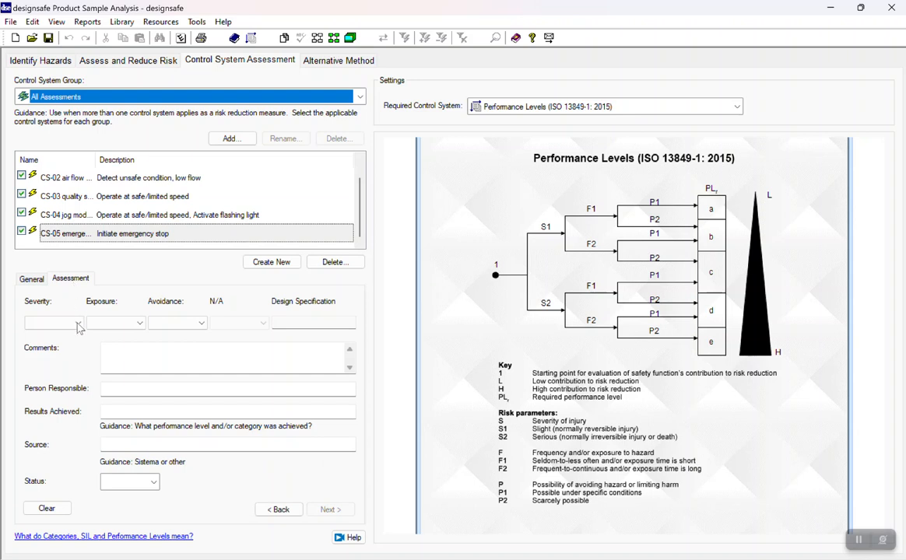
{"action": "left_click", "coordinate": [78, 323]}
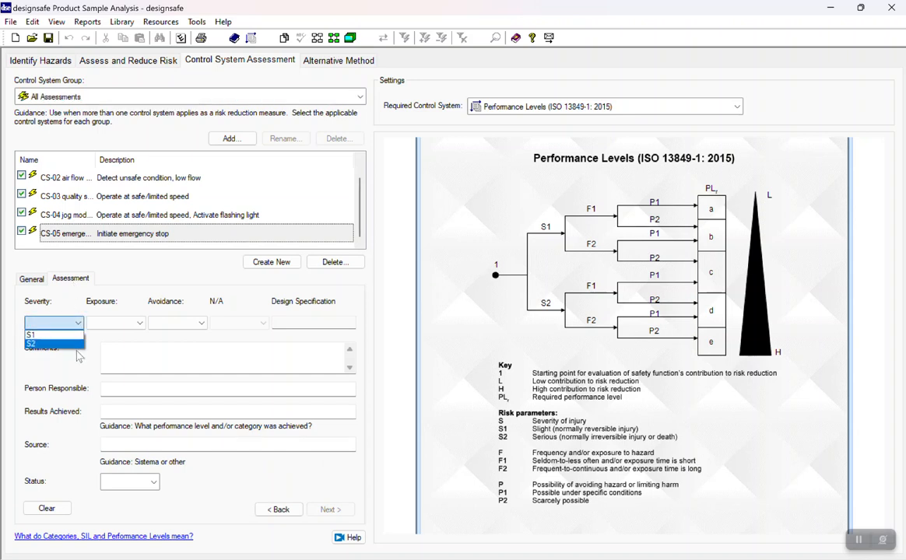
{"action": "left_click", "coordinate": [78, 356]}
{"action": "left_click", "coordinate": [77, 323]}
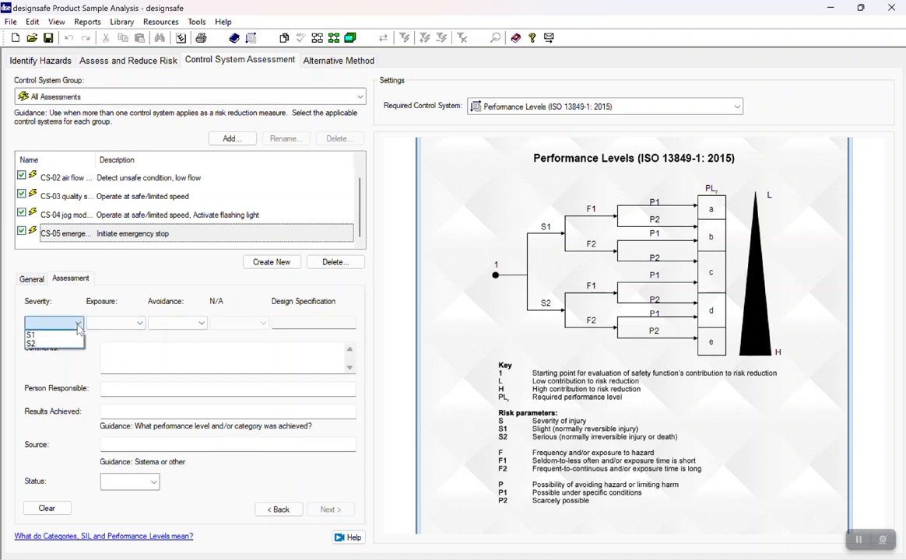
{"action": "left_click", "coordinate": [76, 344]}
{"action": "left_click", "coordinate": [115, 323]}
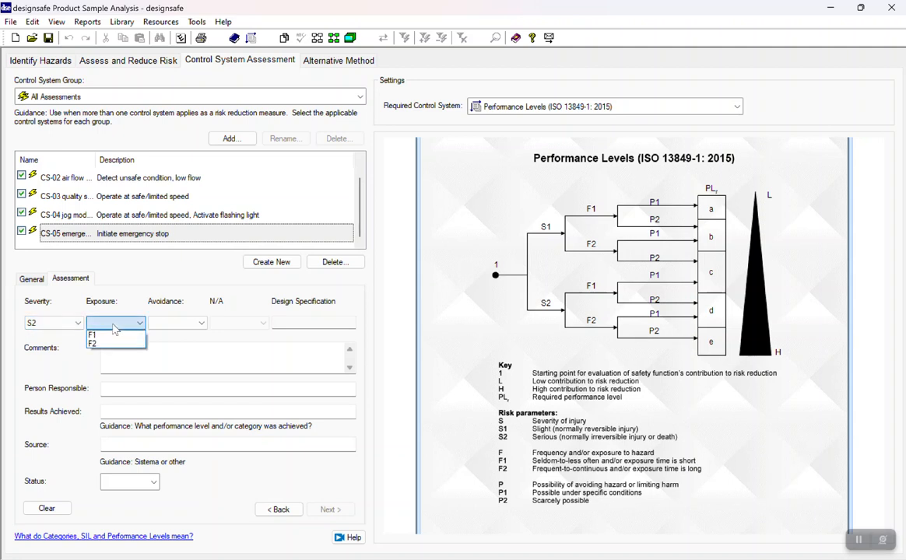
{"action": "left_click", "coordinate": [114, 344]}
{"action": "left_click", "coordinate": [174, 323]}
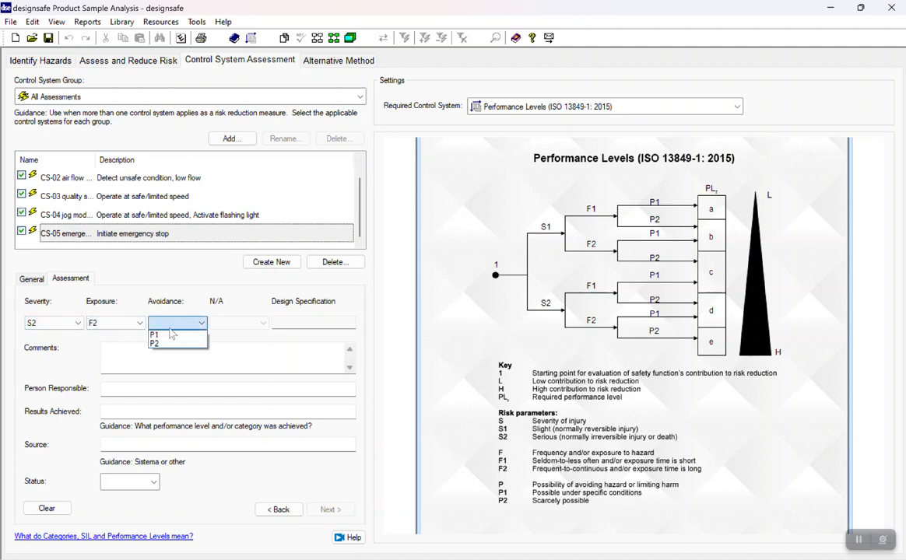
{"action": "left_click", "coordinate": [174, 335]}
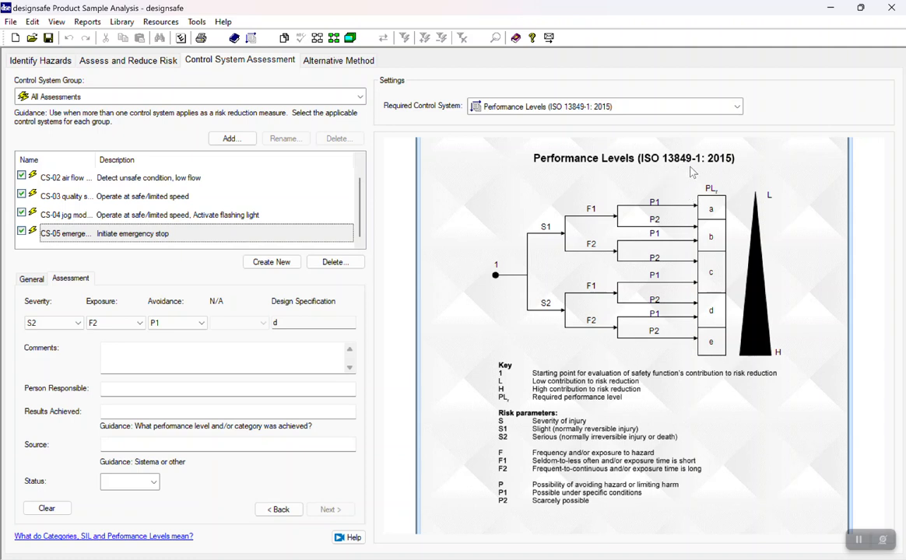
- Try the Categories (ANSI B11.26 - 2018) and Control Reliability (ANSI B11.26 - 2018) methods as the required control system
{"action": "left_click", "coordinate": [736, 109]}
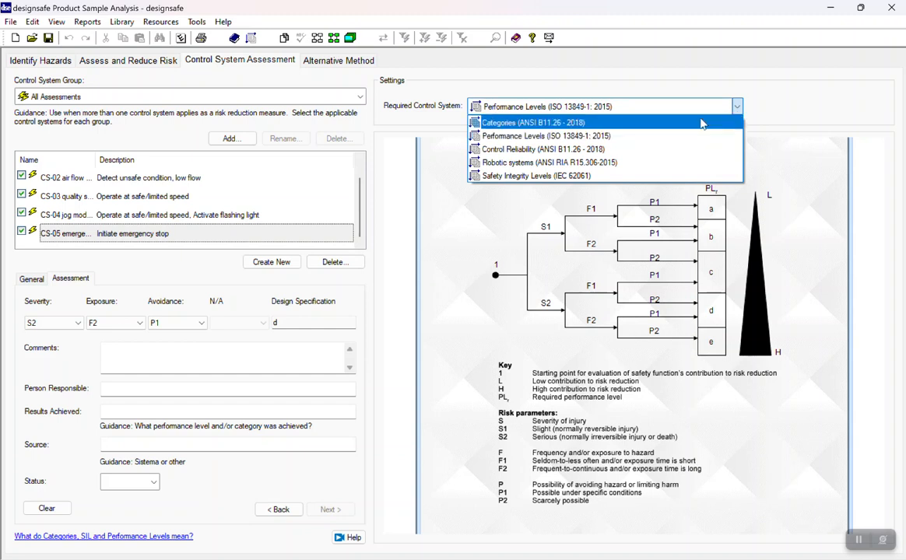
{"action": "left_click", "coordinate": [701, 123]}
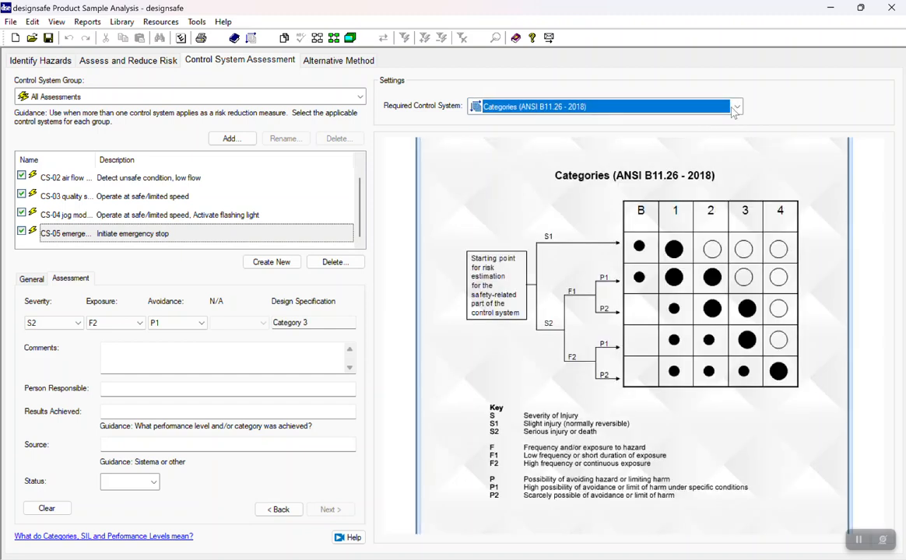
{"action": "left_click", "coordinate": [736, 109]}
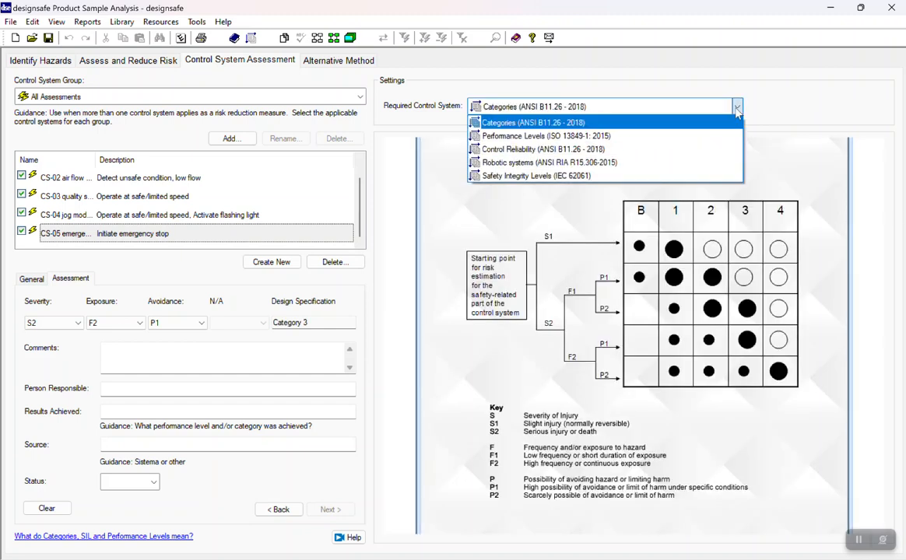
{"action": "left_click", "coordinate": [706, 150]}
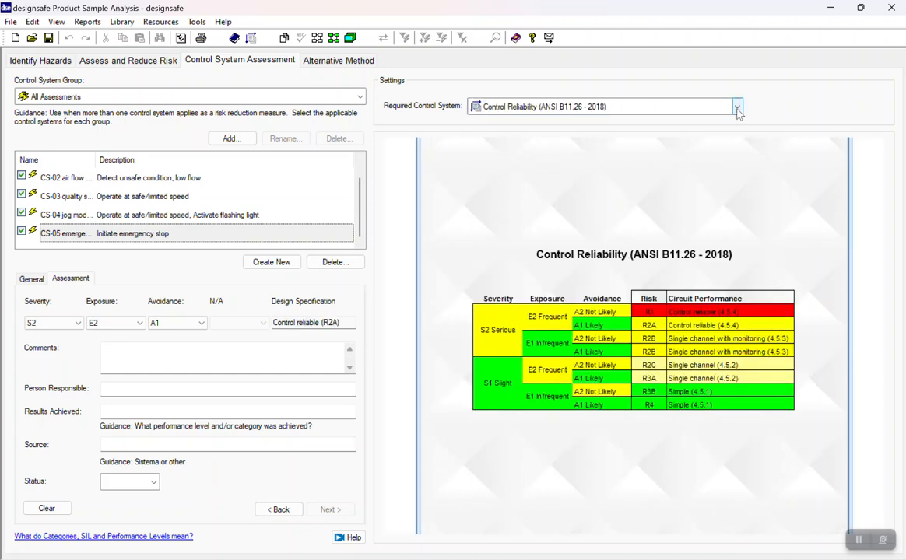
- Switch the required control system to Robotic systems (ANSI RIA R15.306-2015), accepting that the existing factor configurations are cleared
{"action": "left_click", "coordinate": [738, 109]}
{"action": "left_click", "coordinate": [717, 165]}
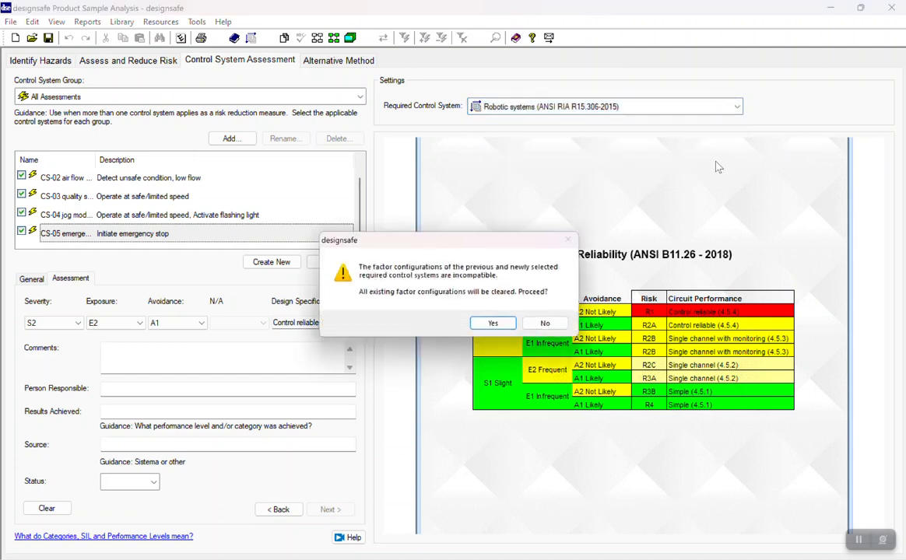
{"action": "left_click", "coordinate": [493, 323]}
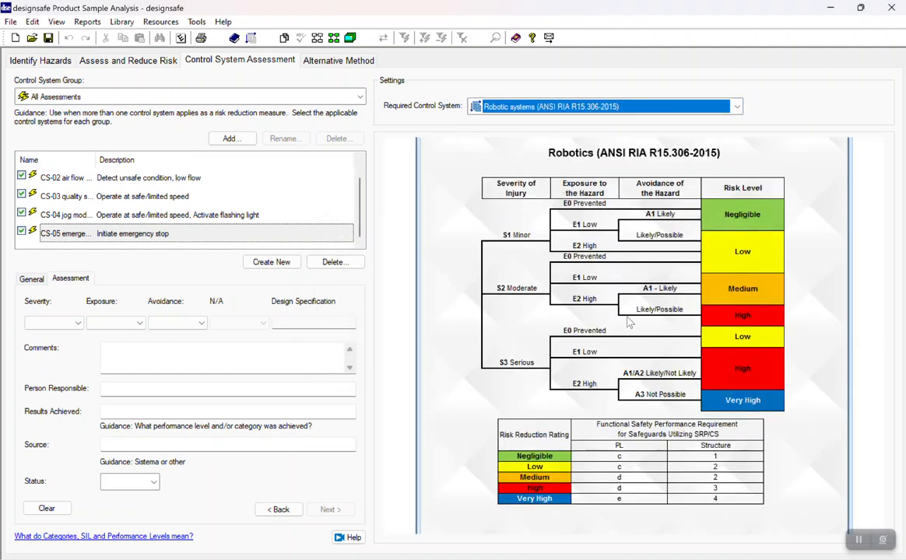
- Set the required control system to Safety Integrity Levels (IEC 62061), agreeing to clear the incompatible factor configurations
{"action": "left_click", "coordinate": [737, 109]}
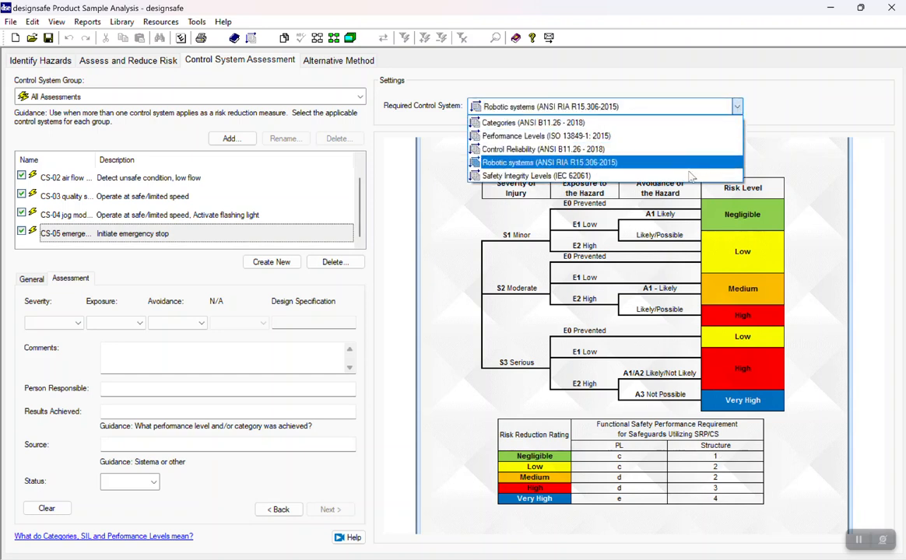
{"action": "left_click", "coordinate": [689, 177]}
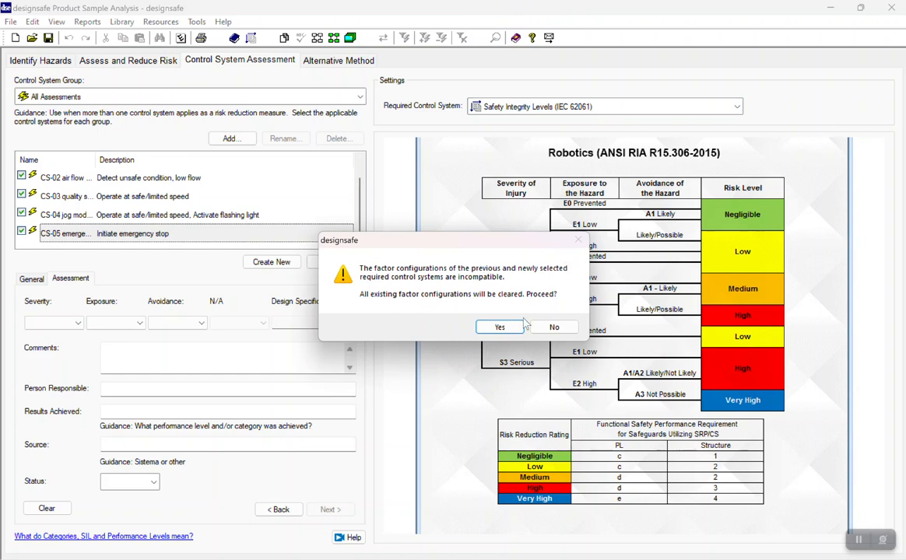
{"action": "left_click", "coordinate": [499, 326]}
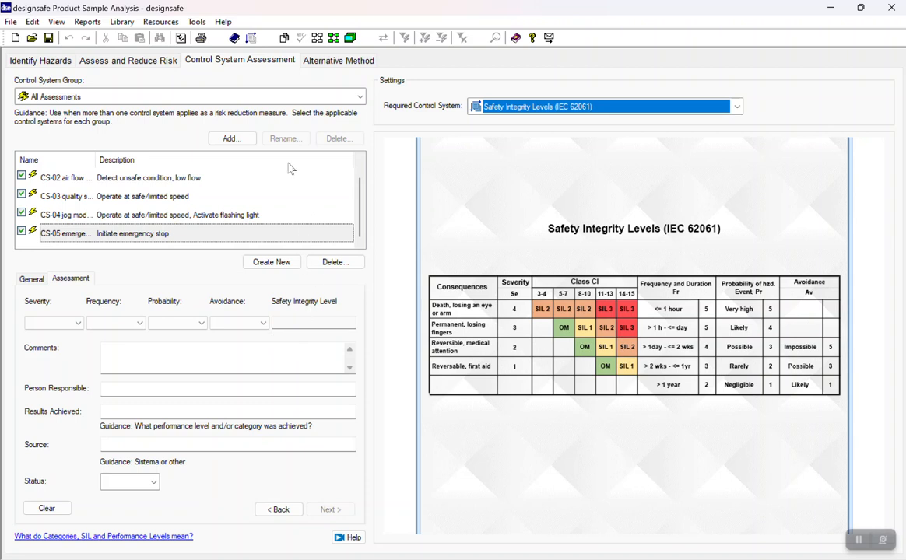
- Rate the impact hazard's residual risk after the reduction measures with severity Serious and probability Unlikely in Assess and Reduce Risk
{"action": "left_click", "coordinate": [131, 61]}
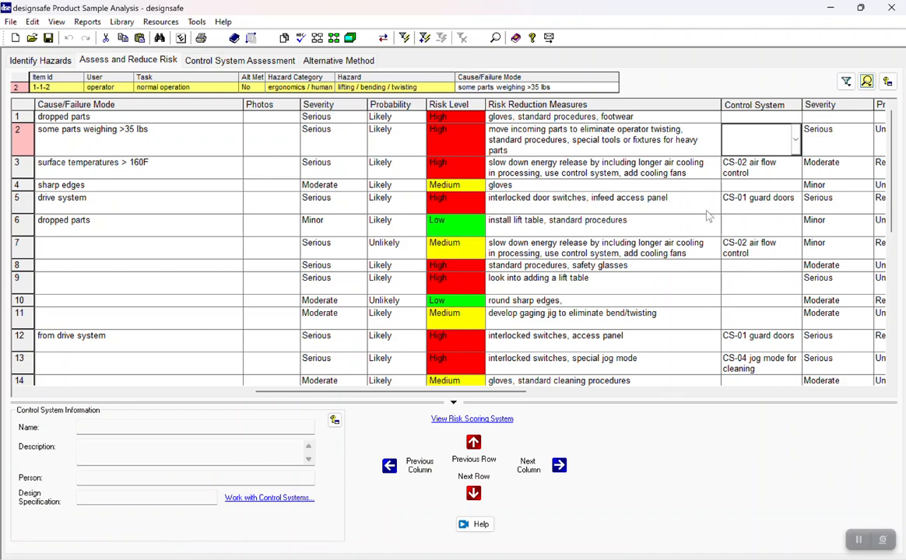
{"action": "left_click", "coordinate": [817, 117]}
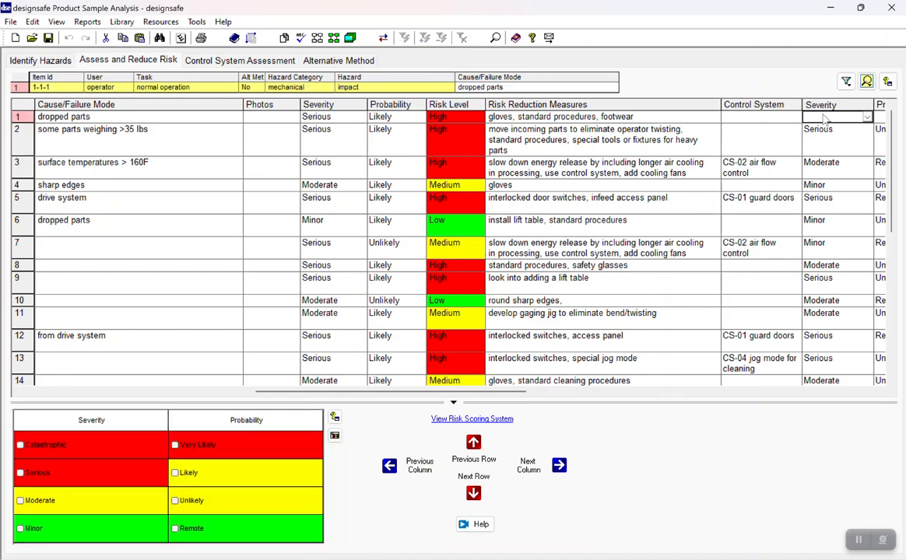
{"action": "key", "text": "s"}
{"action": "key", "text": "Tab"}
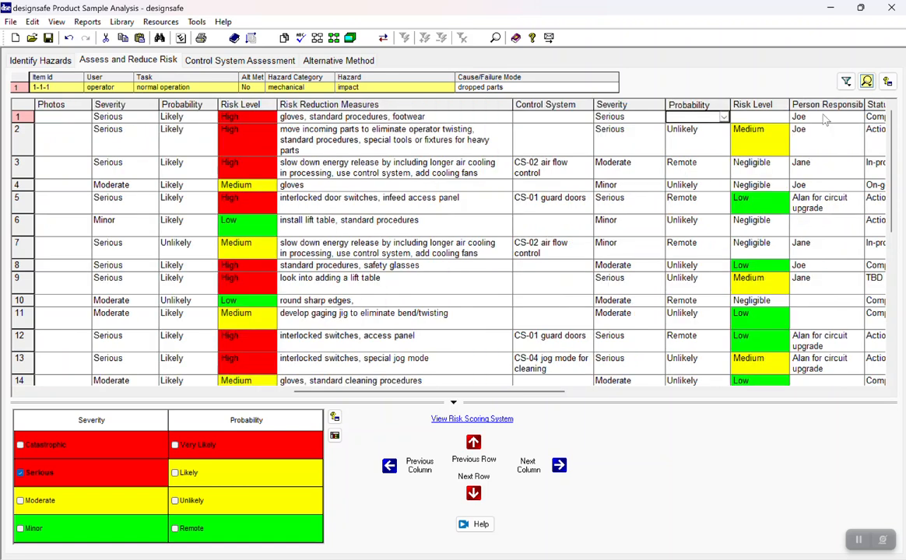
{"action": "left_click", "coordinate": [824, 119]}
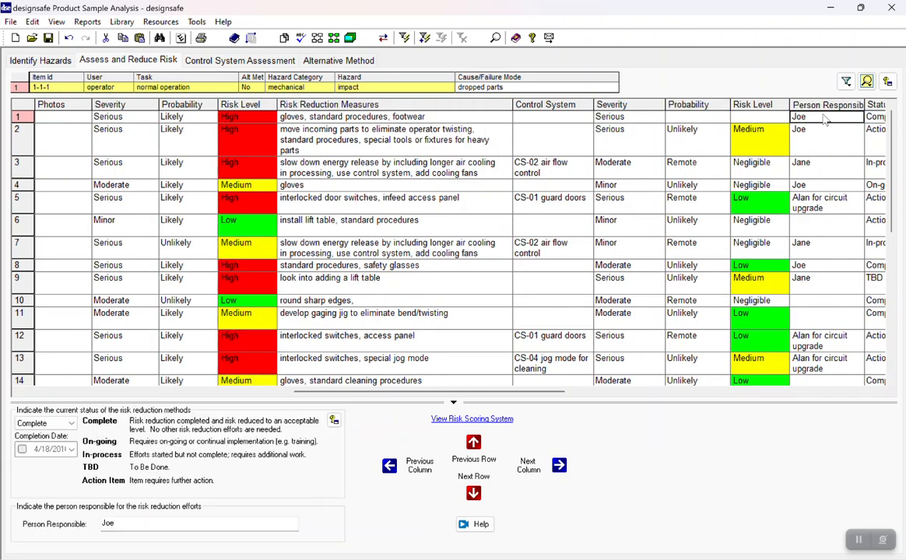
{"action": "left_click", "coordinate": [696, 119]}
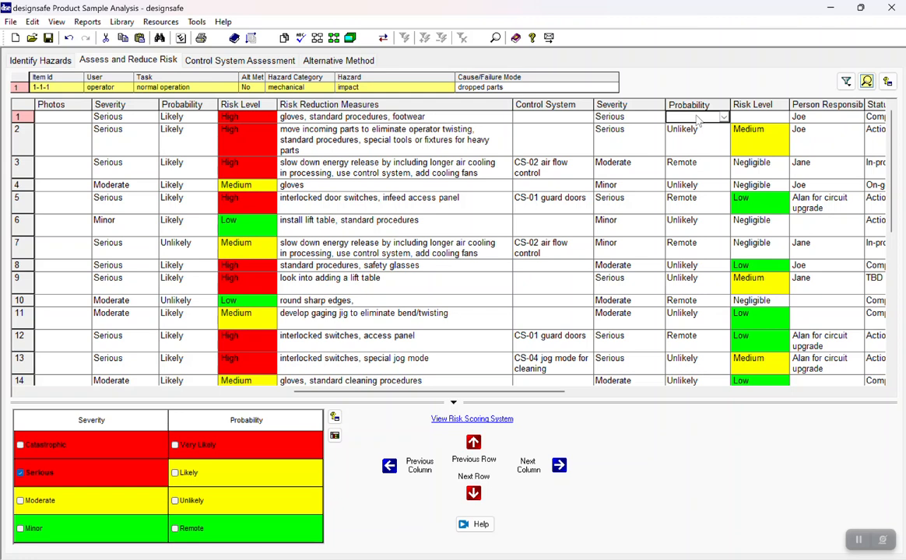
{"action": "type", "text": "u"}
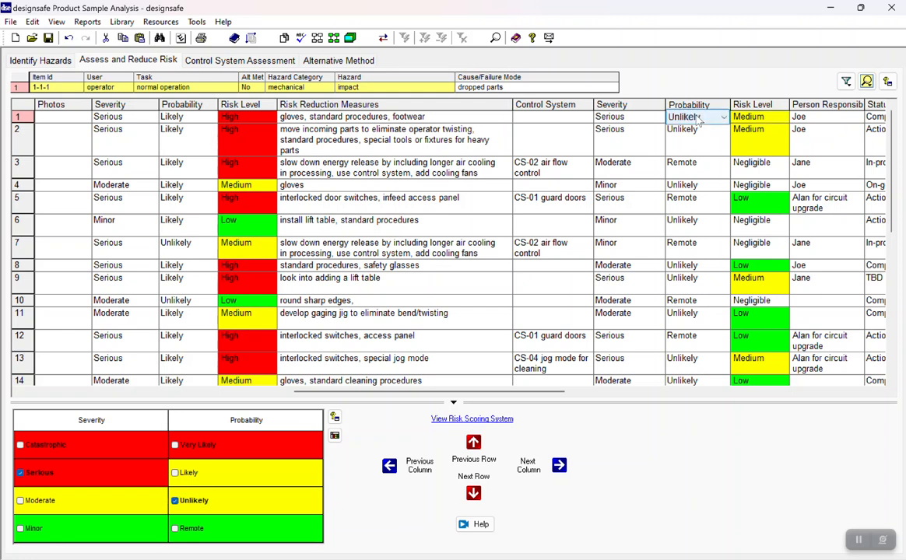
{"action": "key", "text": "Tab"}
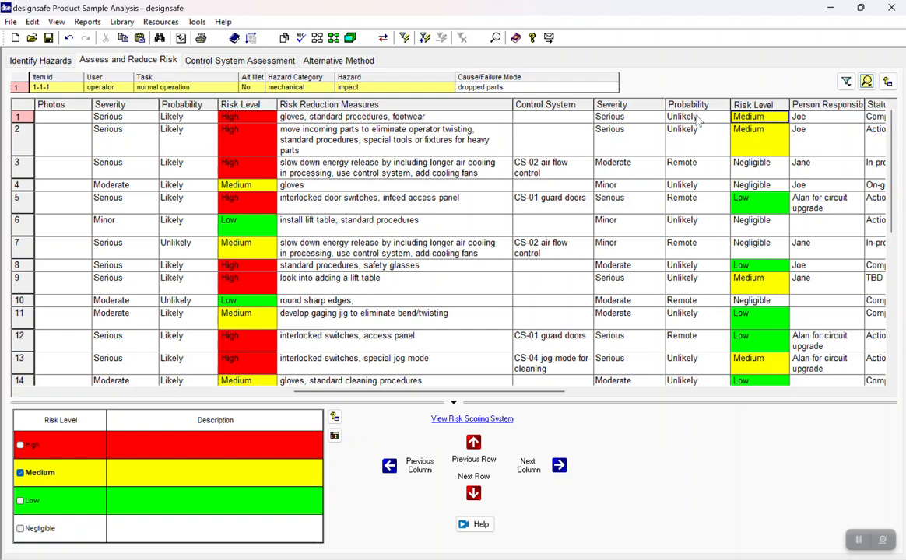
- Check the impact hazard's person responsible, date and available status choices, and look at the comments column
{"action": "key", "text": "Tab"}
{"action": "key", "text": "Tab"}
{"action": "key", "text": "Tab"}
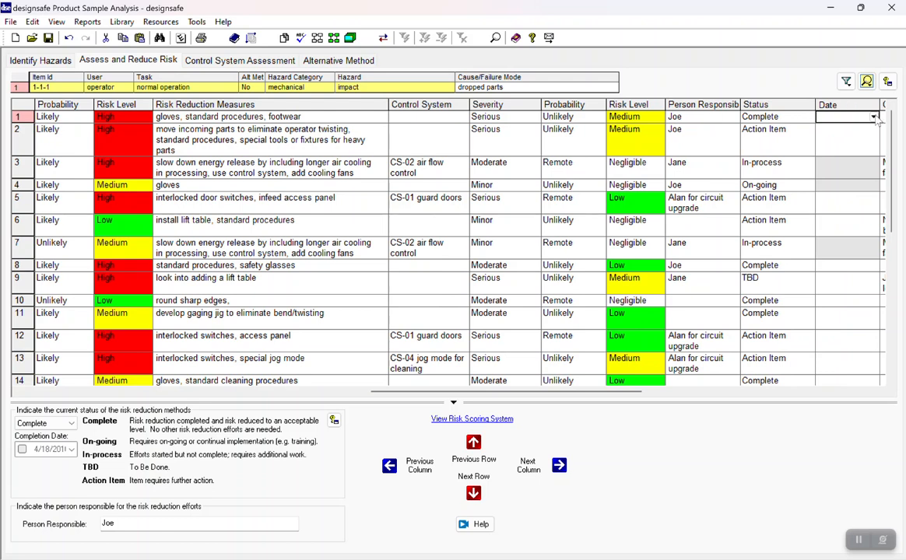
{"action": "left_click", "coordinate": [778, 117]}
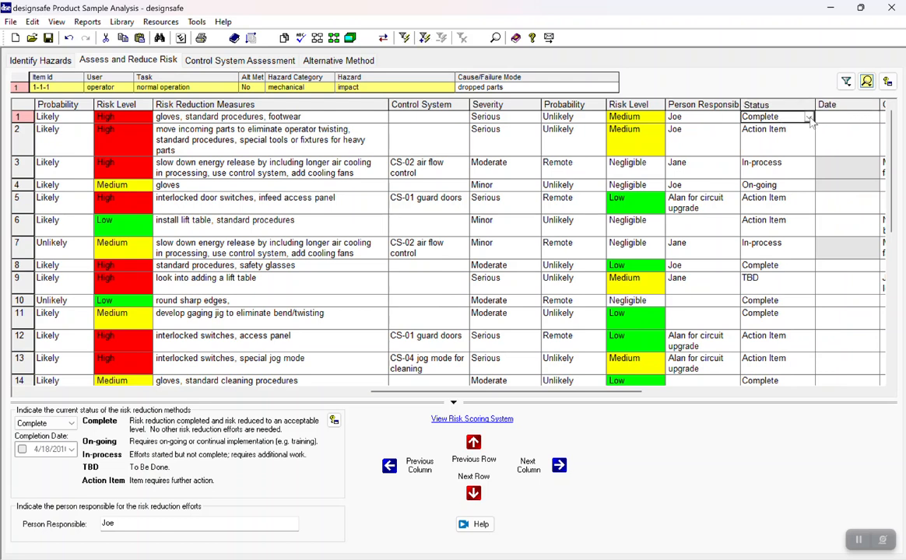
{"action": "left_click", "coordinate": [810, 116]}
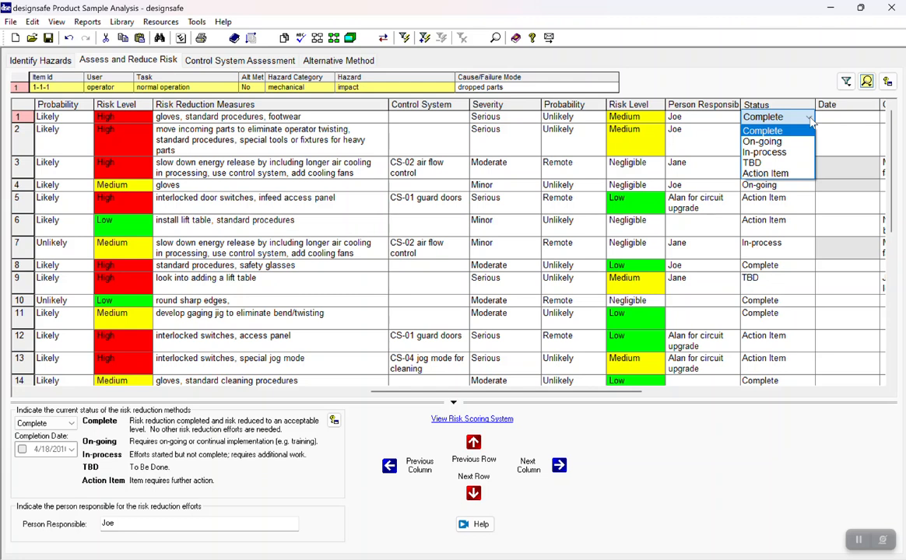
{"action": "left_click", "coordinate": [722, 122]}
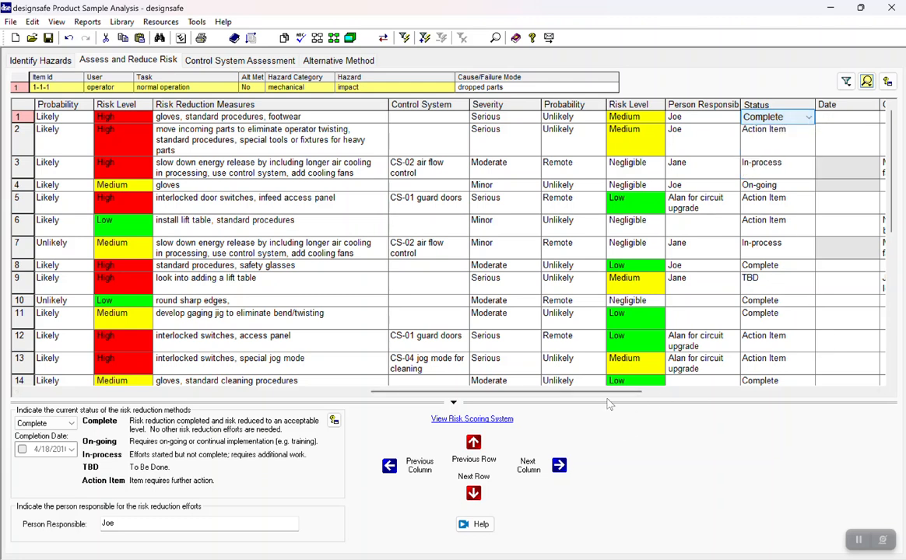
{"action": "left_click_drag", "start_coordinate": [609, 396], "coordinate": [683, 397]}
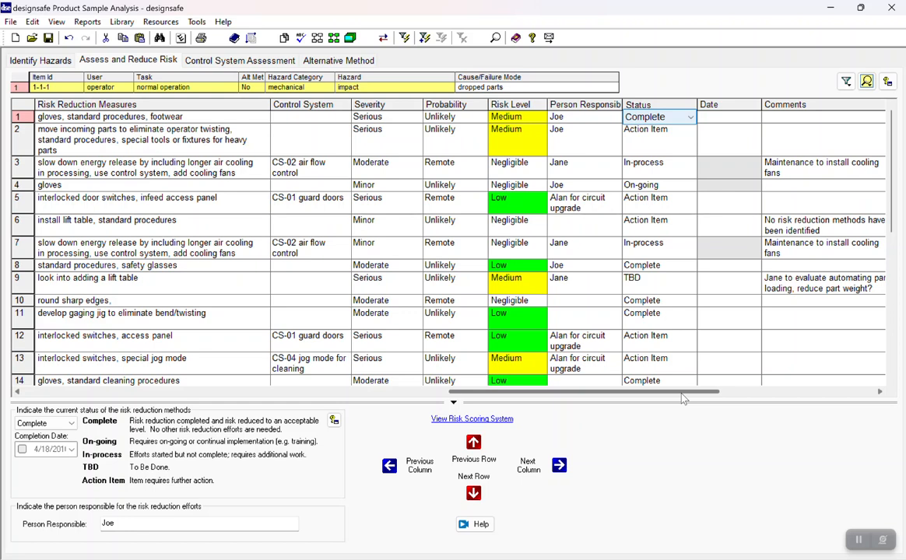
- Mark the operator's clean system task as an Alternative Method in Identify Hazards
{"action": "left_click", "coordinate": [40, 60]}
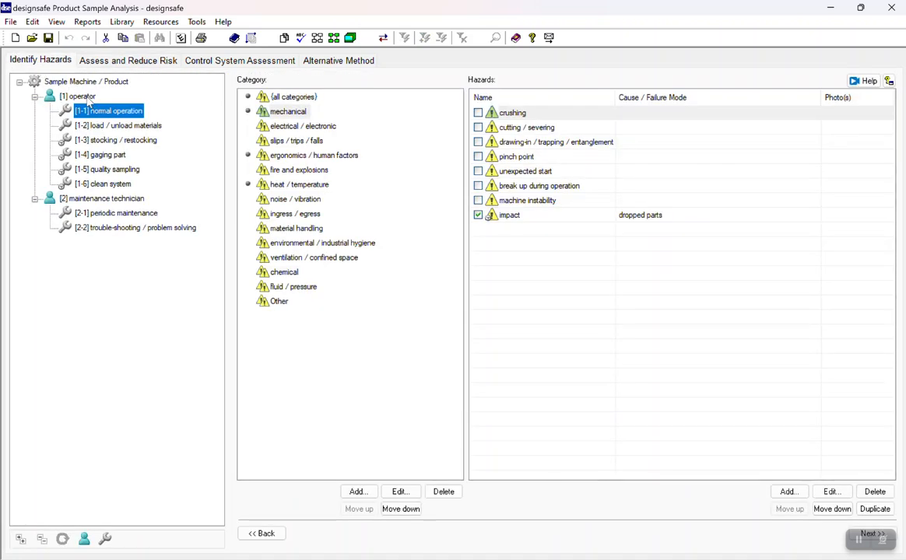
{"action": "left_click", "coordinate": [88, 96]}
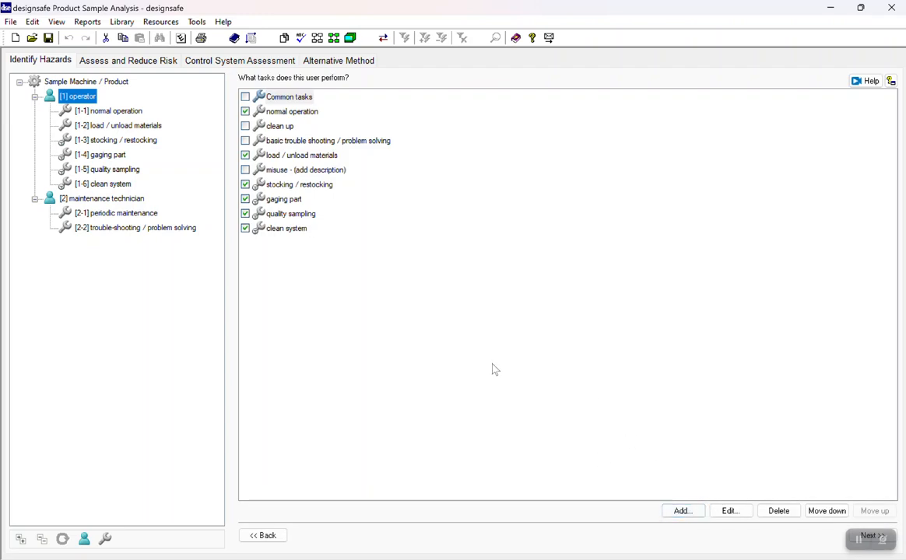
{"action": "left_click", "coordinate": [283, 229]}
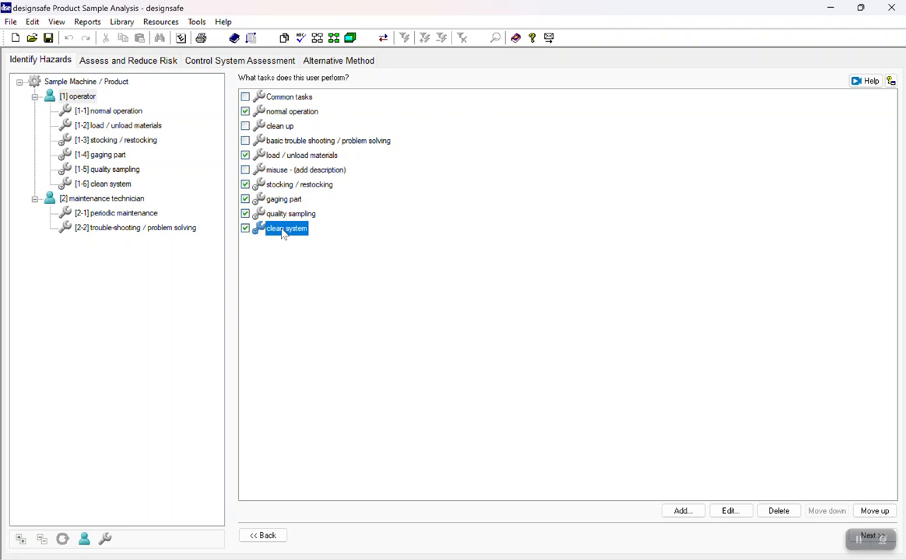
{"action": "left_click", "coordinate": [730, 511]}
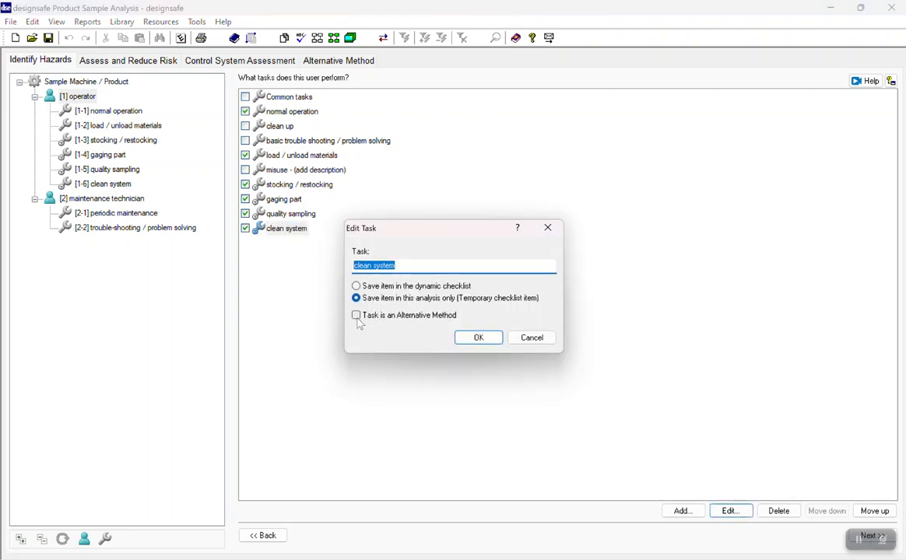
{"action": "left_click", "coordinate": [358, 317]}
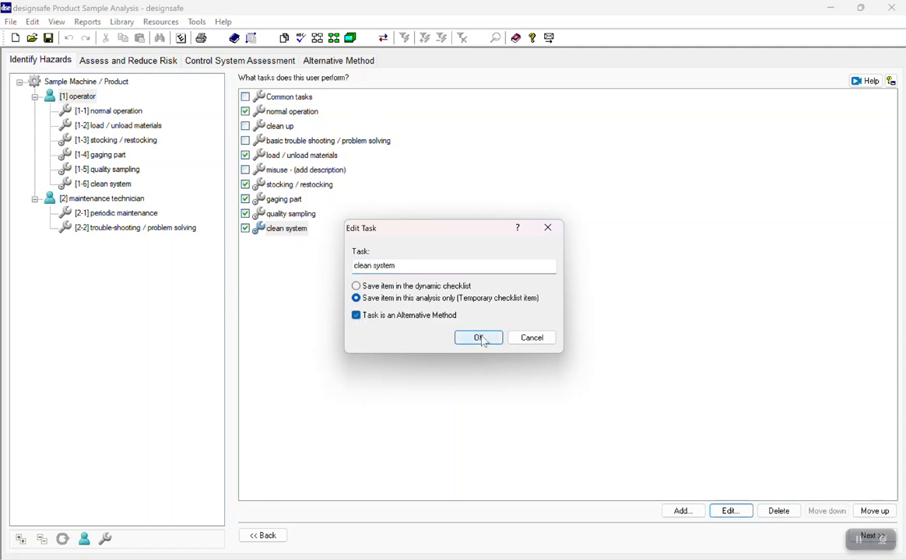
{"action": "left_click", "coordinate": [479, 338]}
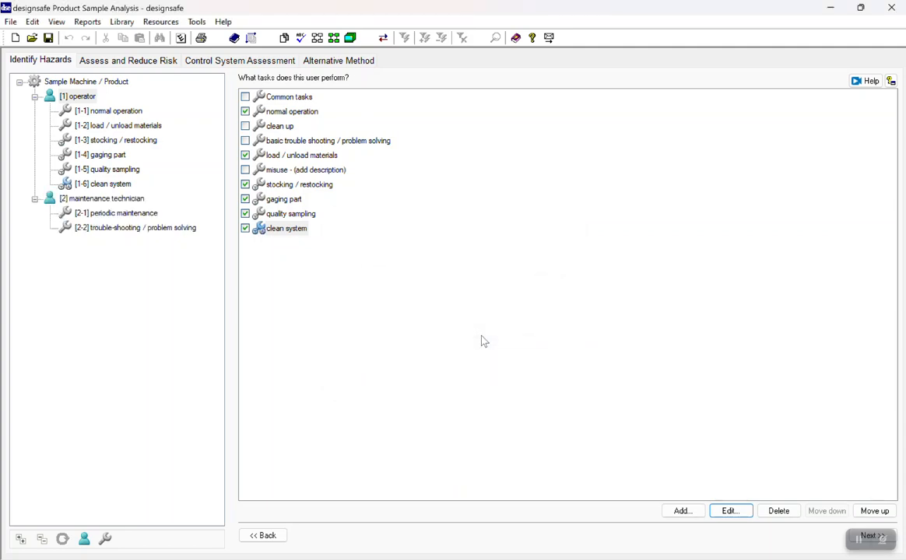
- Review the Alternative Method Flowchart from the general stage through to the technical file documentation
{"action": "left_click", "coordinate": [334, 40]}
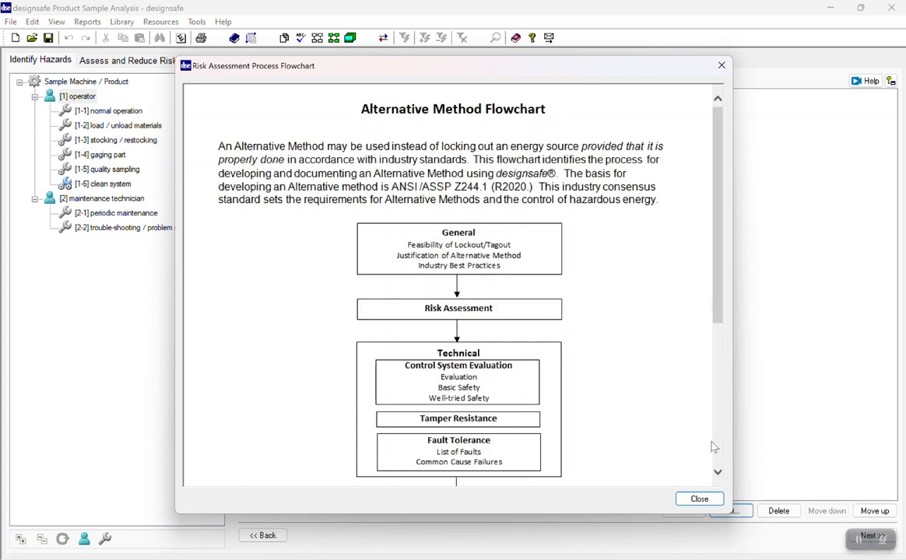
{"action": "left_click", "coordinate": [717, 472]}
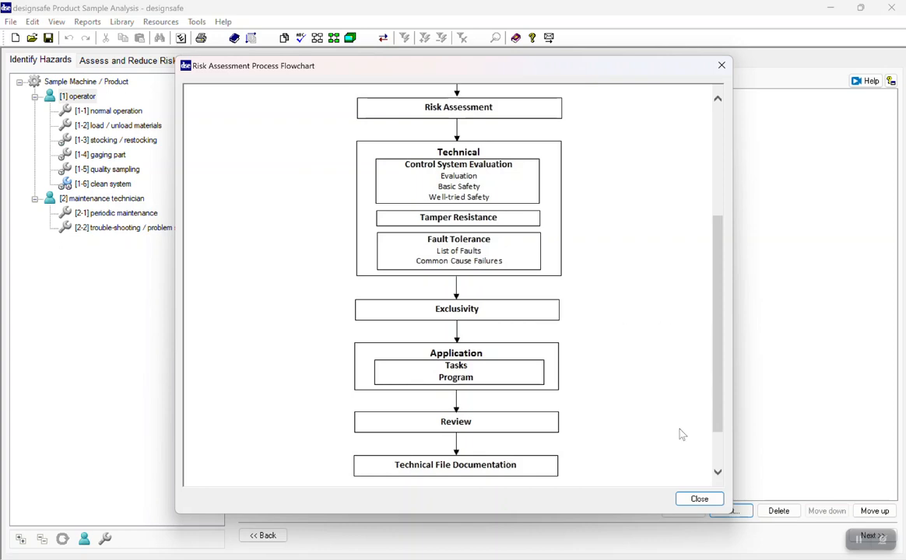
- Mark the Alternative Method's lockout feasibility items for required hazardous energy, infeasible lockout or tagout devices, and inherent hazards LOTO cannot control
{"action": "left_click", "coordinate": [695, 499]}
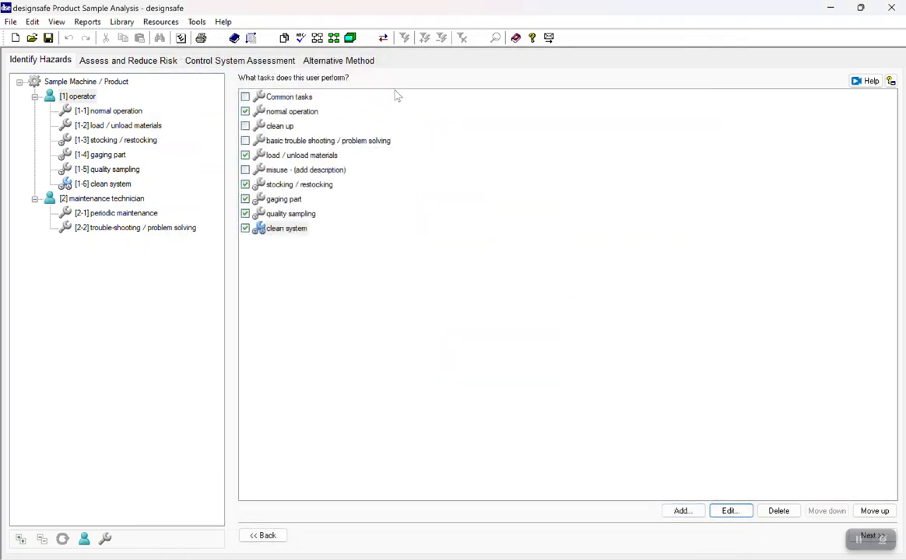
{"action": "left_click", "coordinate": [342, 61]}
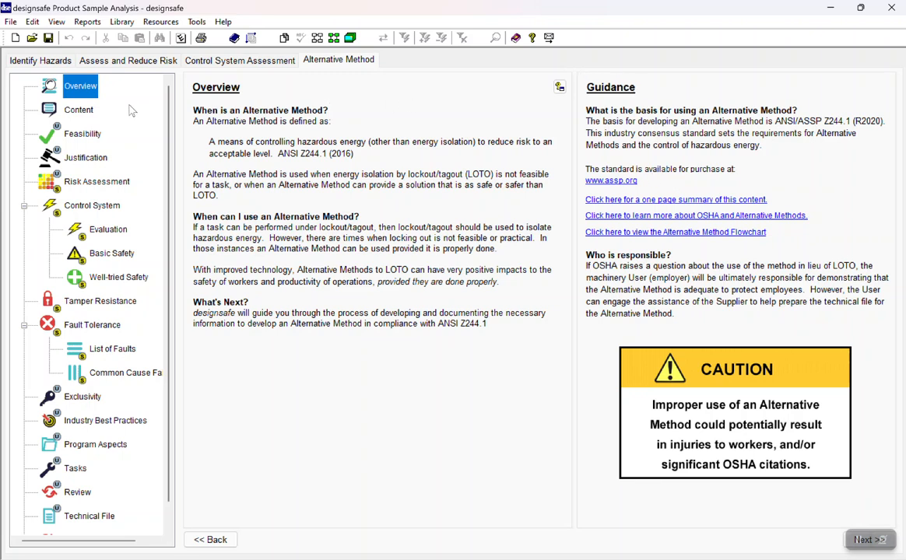
{"action": "left_click", "coordinate": [68, 133]}
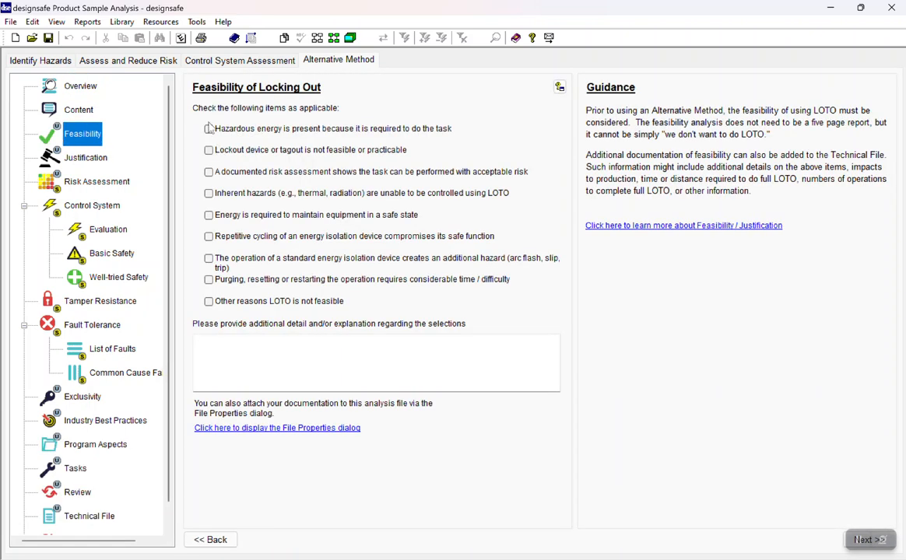
{"action": "left_click", "coordinate": [209, 129]}
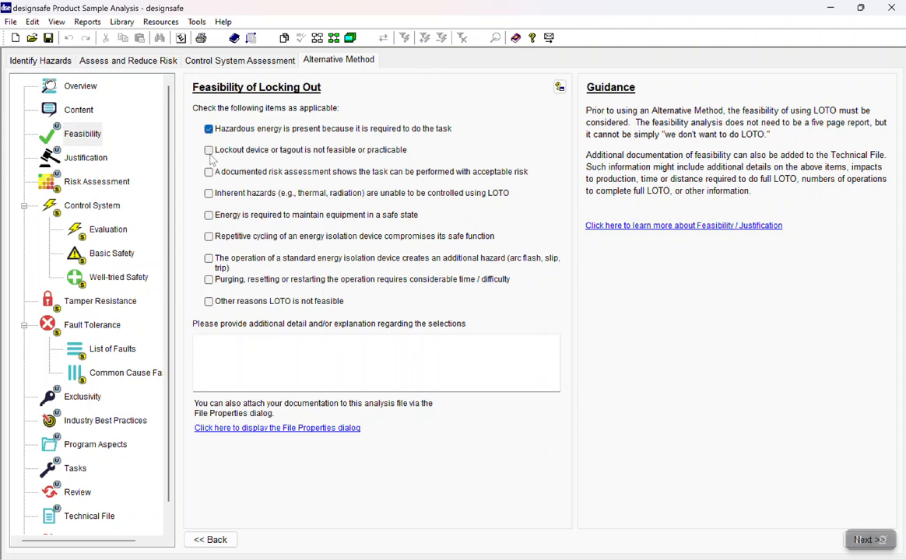
{"action": "left_click", "coordinate": [209, 150]}
{"action": "left_click", "coordinate": [209, 193]}
- Justify the Alternative Method as not introducing new hazards and as reducing the risk of existing hazards
{"action": "left_click", "coordinate": [97, 164]}
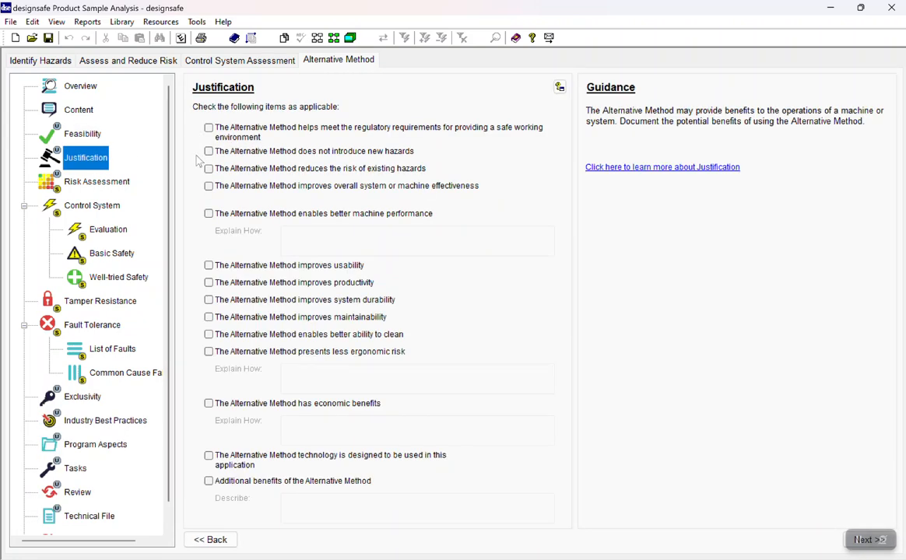
{"action": "left_click", "coordinate": [208, 151]}
{"action": "left_click", "coordinate": [208, 168]}
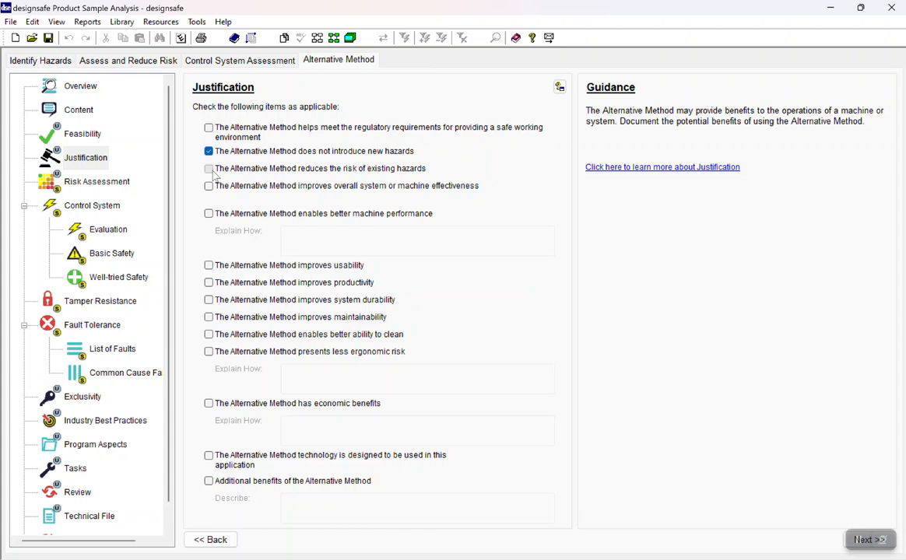
- Check the Alternative Method's risk assessment location and include control systems CS-01 guard doors and CS-02 air flow control
{"action": "left_click", "coordinate": [100, 186]}
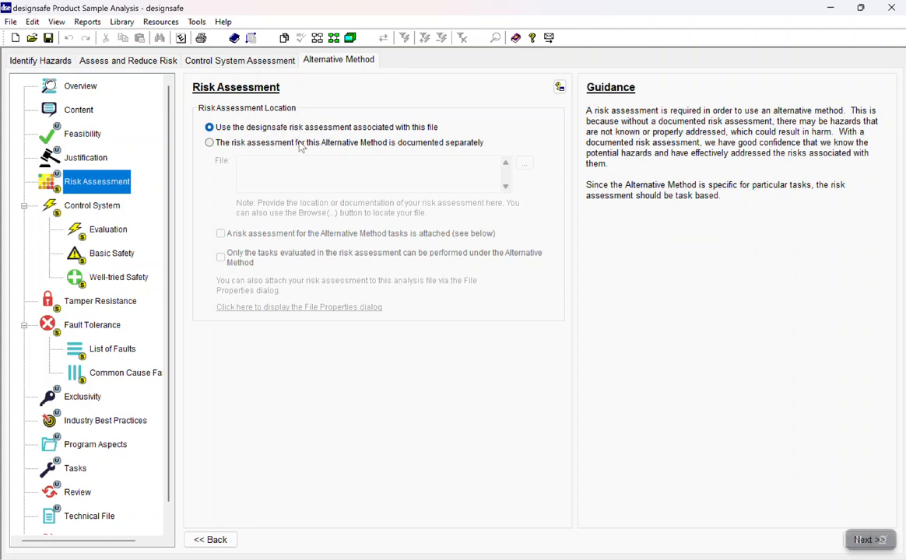
{"action": "left_click", "coordinate": [110, 208]}
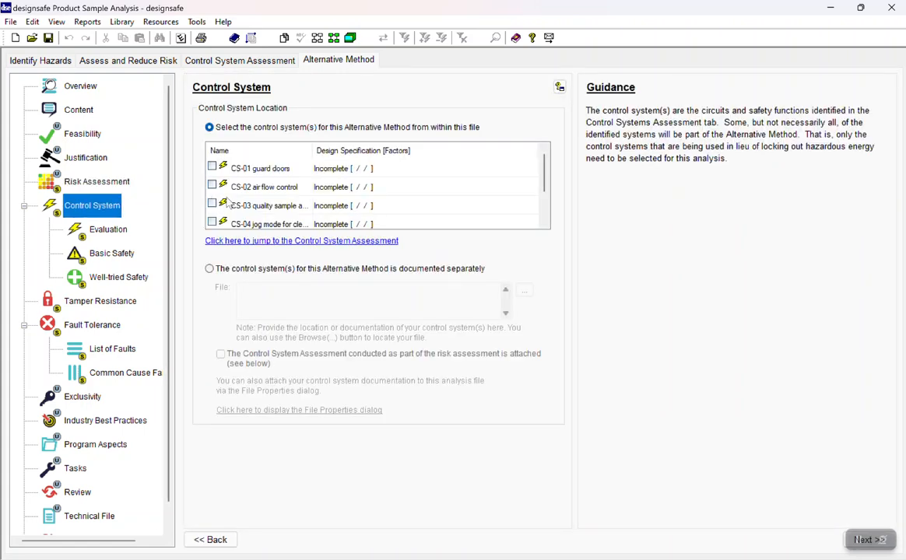
{"action": "left_click", "coordinate": [212, 165]}
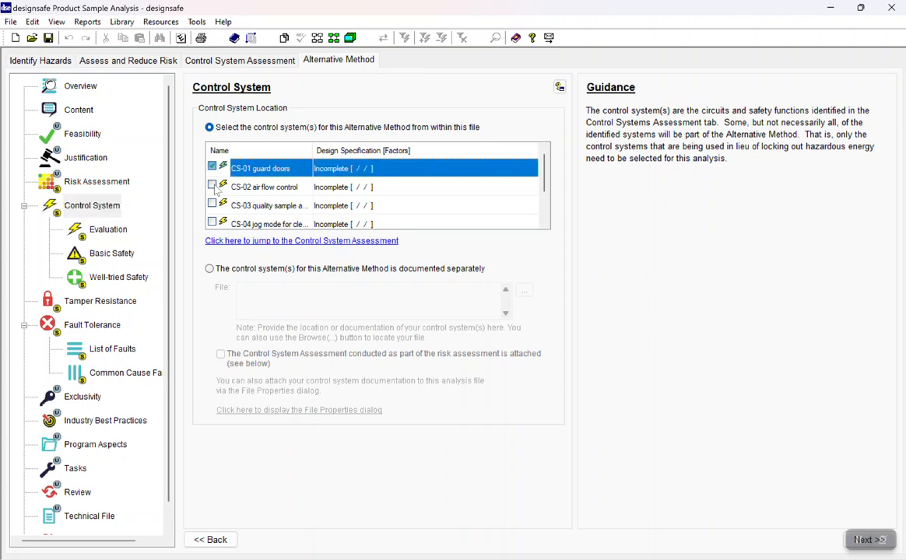
{"action": "left_click", "coordinate": [212, 185]}
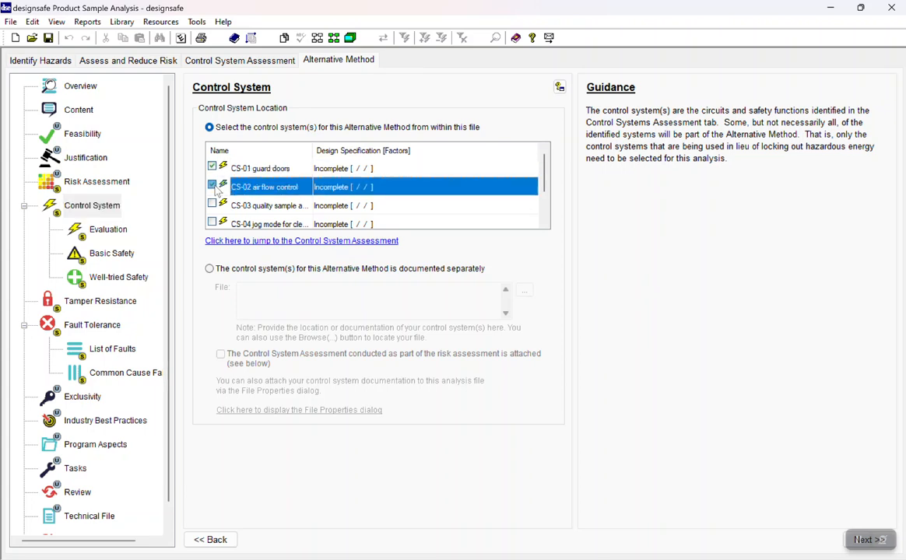
- Mark in the control system evaluation that the control circuit is well designed and the architecture / structure is suitable for the risk
{"action": "left_click", "coordinate": [108, 228]}
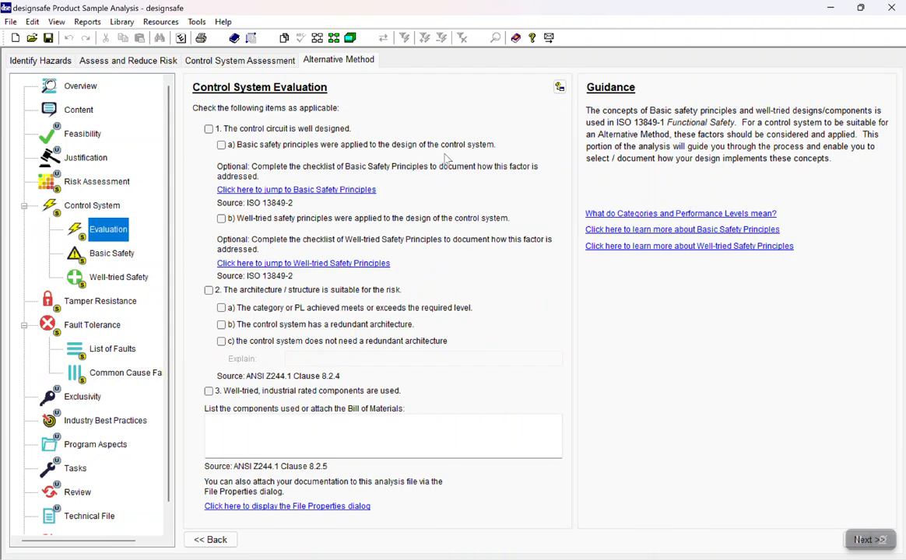
{"action": "left_click", "coordinate": [209, 130]}
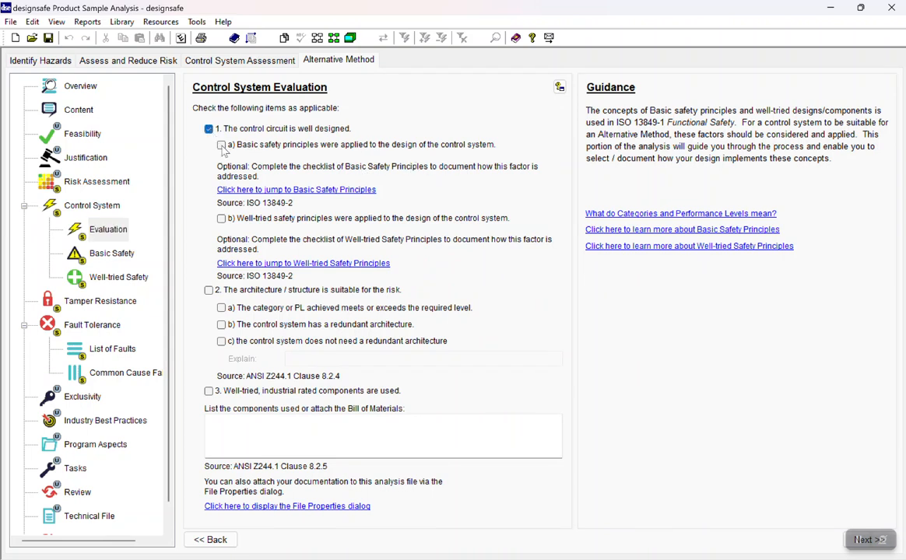
{"action": "left_click", "coordinate": [209, 291]}
- Review the Alternative Method's Tamper Resistance, Fault Tolerance and Exclusivity sections
{"action": "left_click", "coordinate": [128, 302]}
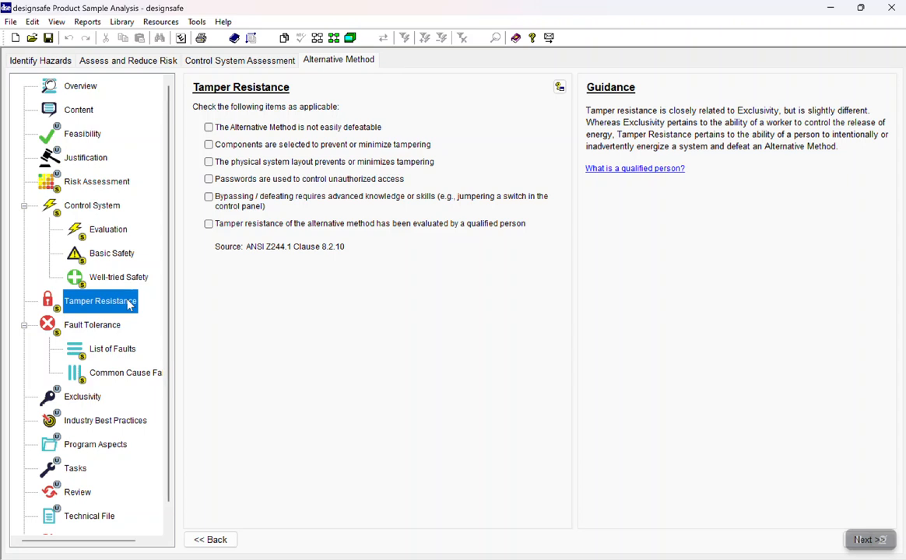
{"action": "left_click", "coordinate": [109, 330]}
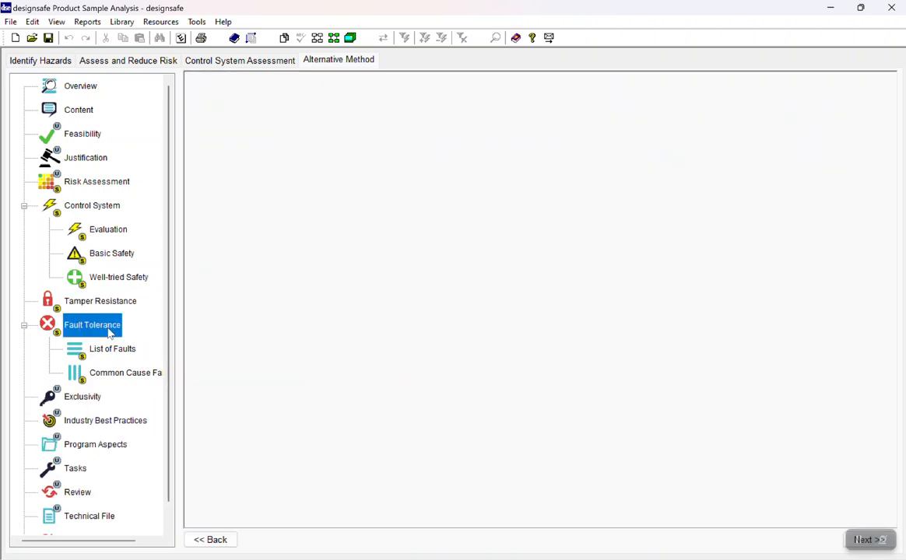
{"action": "left_click", "coordinate": [90, 403]}
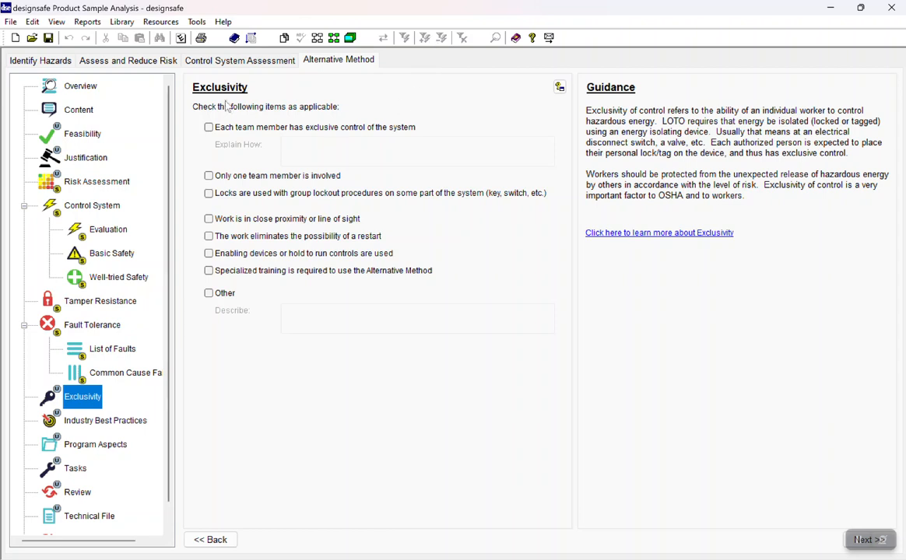
- Preview the designsafe Report full screen at 150% zoom, examine its risk assessment and status columns, and close the preview and report list
{"action": "left_click", "coordinate": [87, 22]}
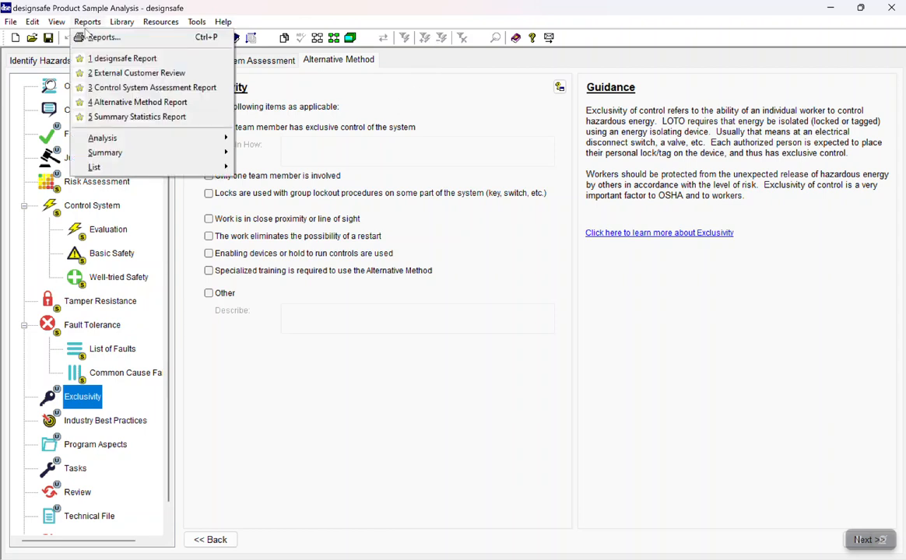
{"action": "left_click", "coordinate": [90, 37]}
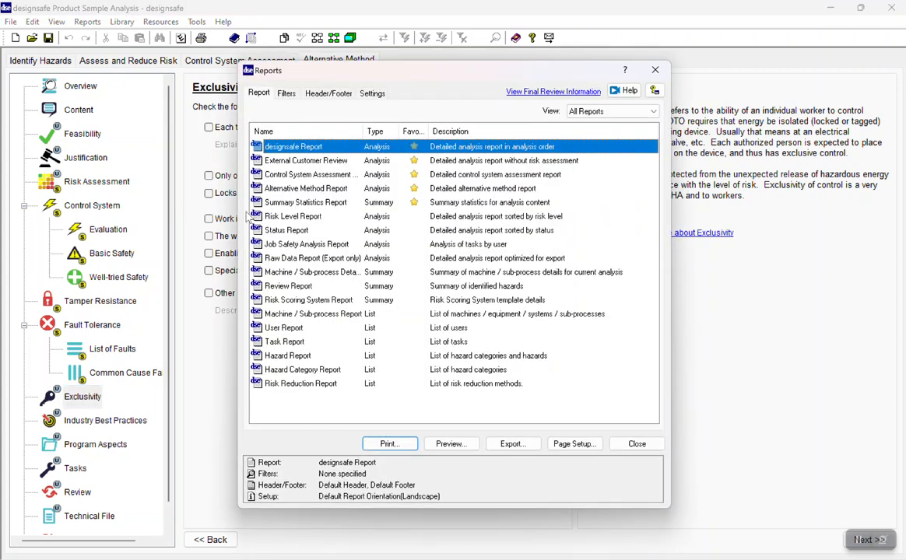
{"action": "left_click", "coordinate": [463, 446]}
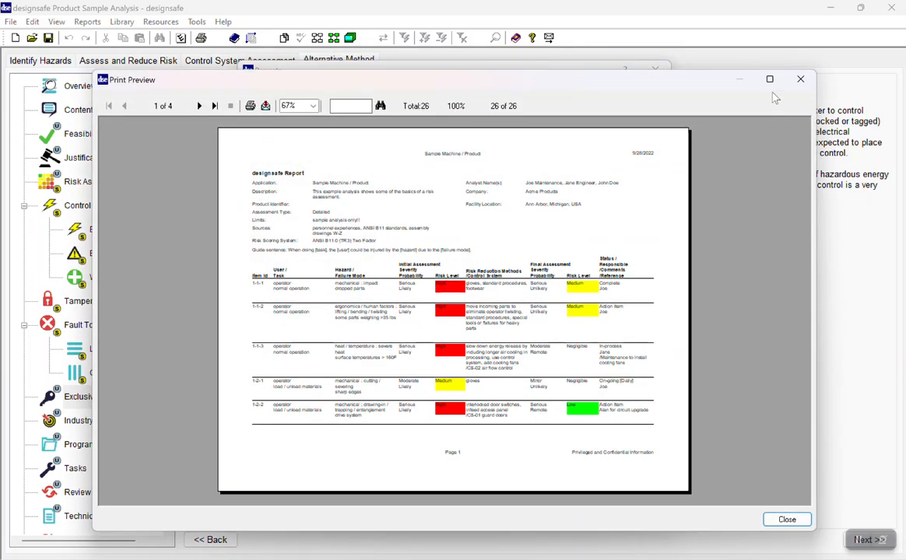
{"action": "left_click", "coordinate": [769, 80]}
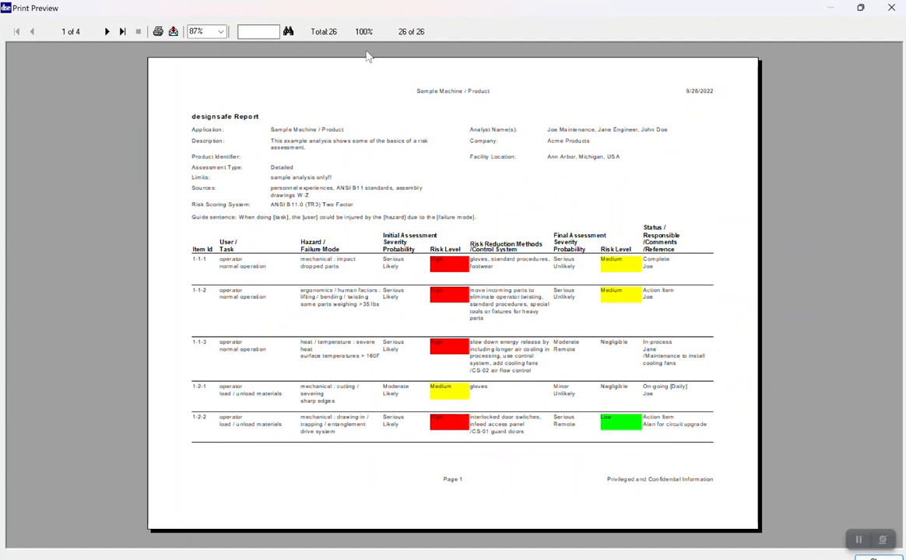
{"action": "left_click", "coordinate": [221, 32]}
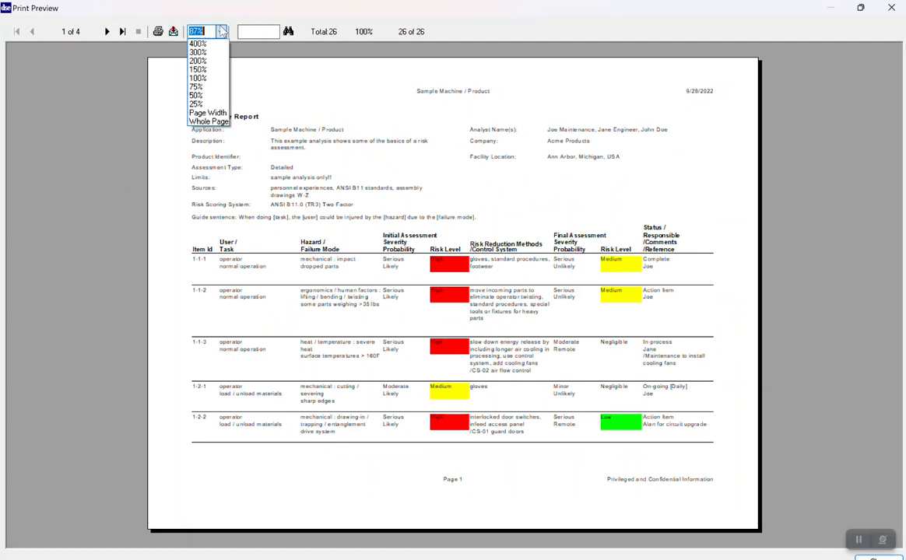
{"action": "left_click", "coordinate": [215, 70]}
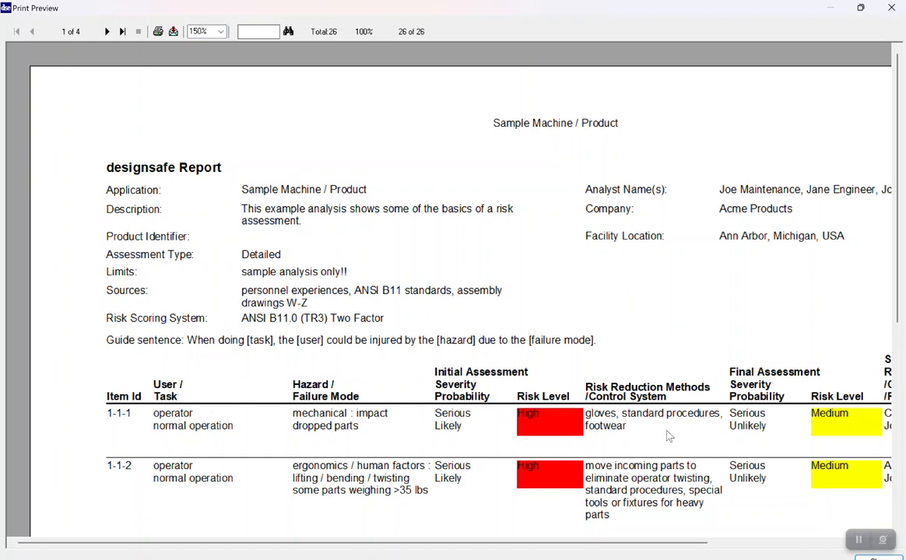
{"action": "left_click", "coordinate": [758, 547]}
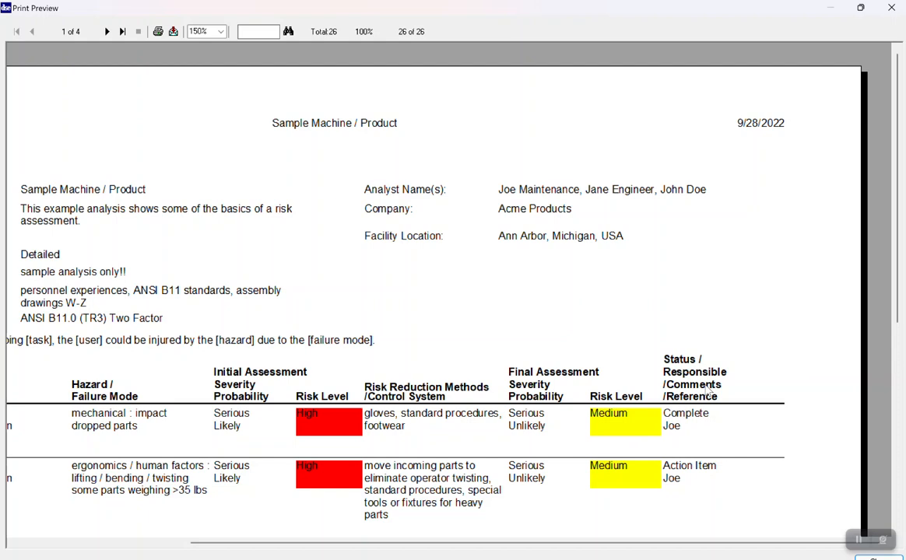
{"action": "key", "text": "Escape"}
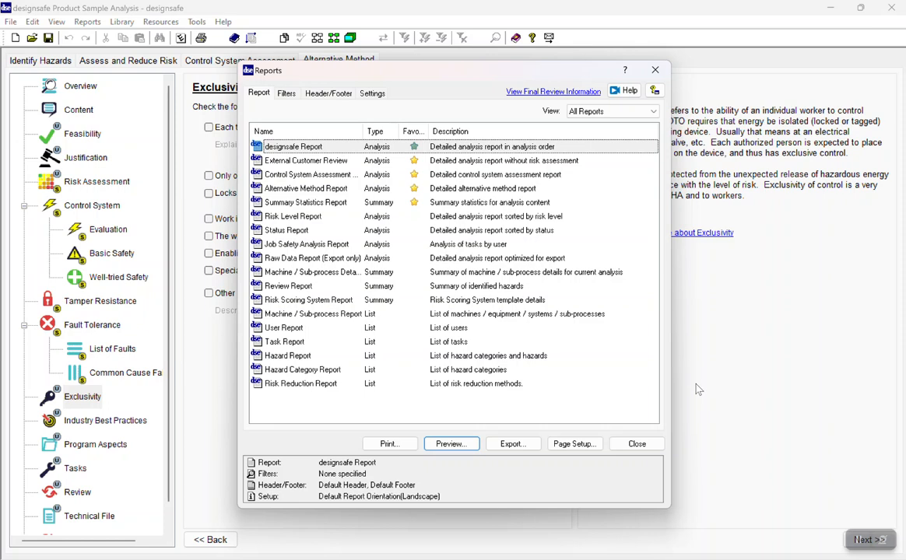
{"action": "key", "text": "Escape"}
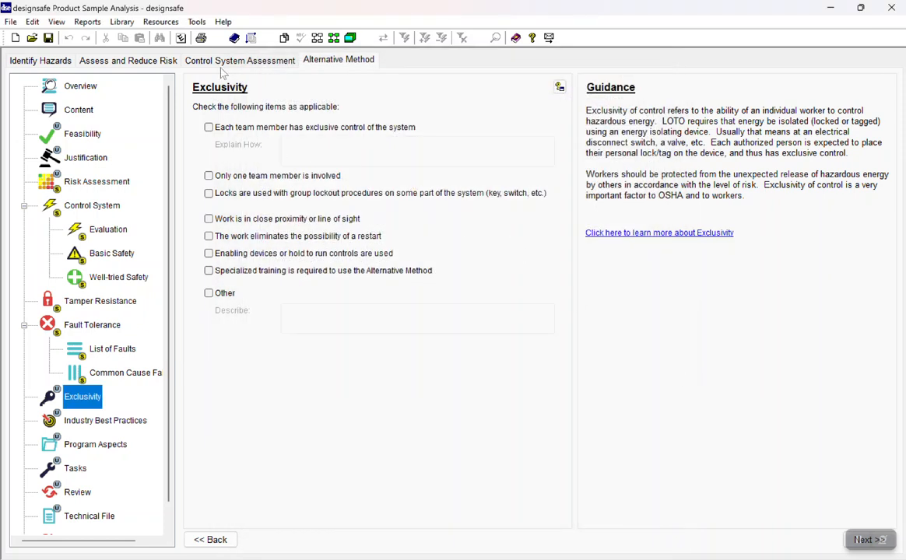
- Look through the available help options and the reference resources, including the one-page summaries of standards
{"action": "left_click", "coordinate": [224, 22]}
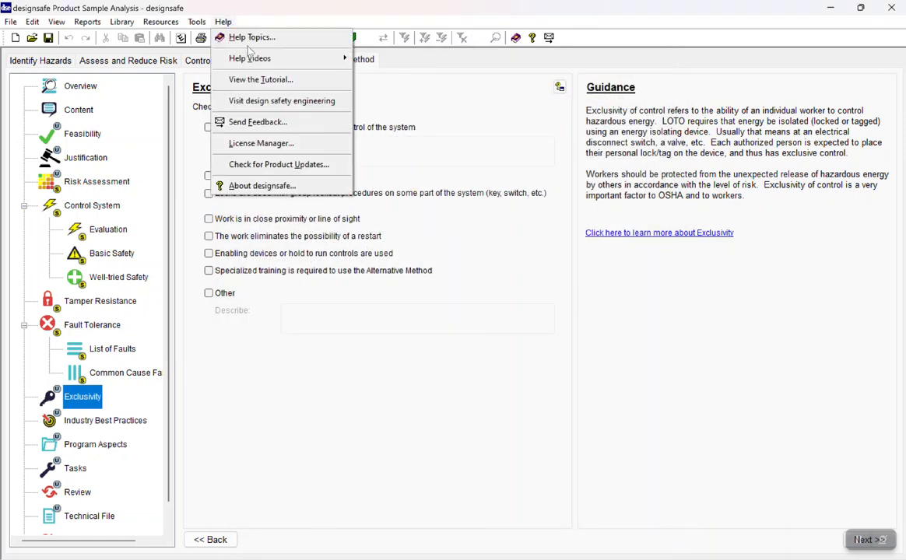
{"action": "mouse_move", "coordinate": [256, 60]}
{"action": "mouse_move", "coordinate": [198, 25]}
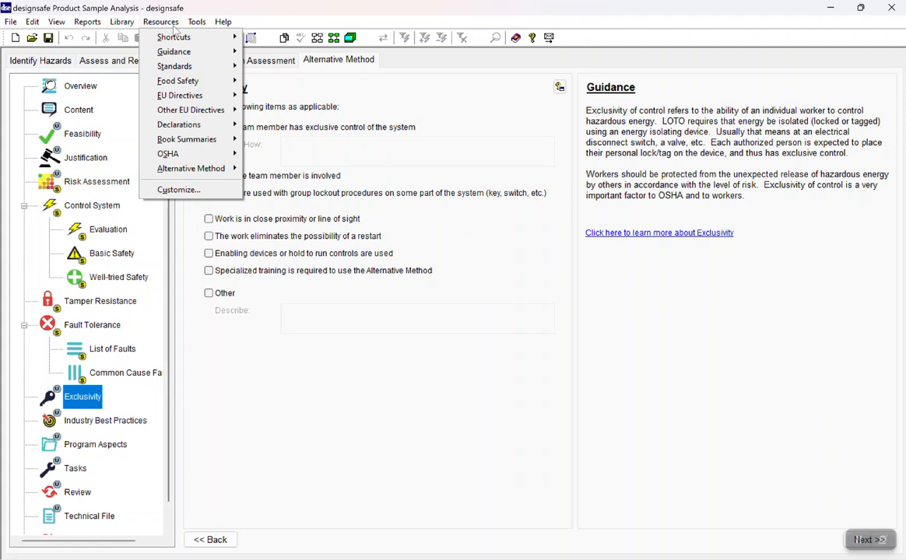
{"action": "mouse_move", "coordinate": [185, 67]}
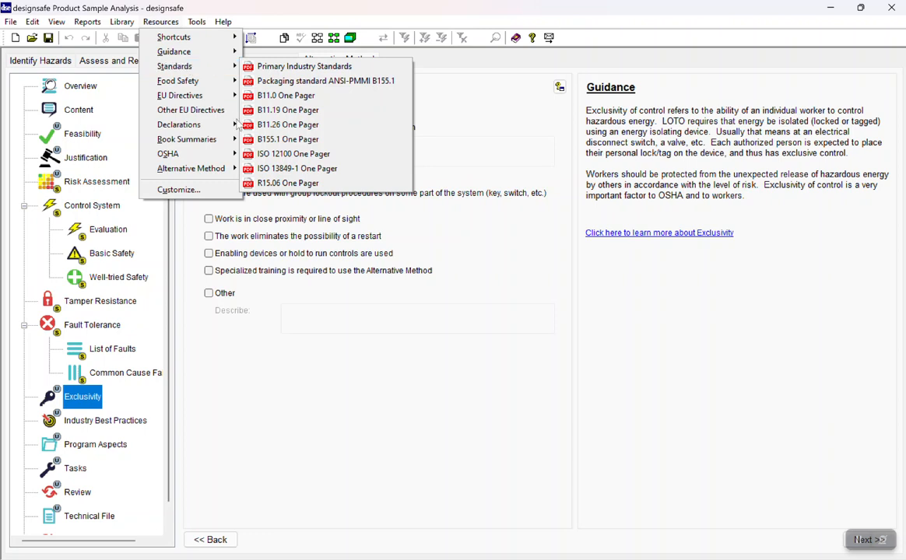
{"action": "left_click", "coordinate": [437, 353]}
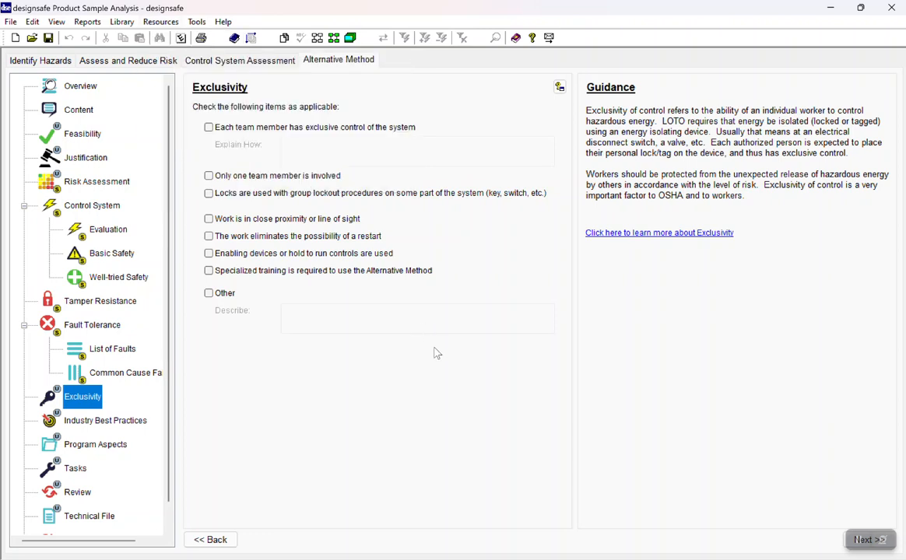